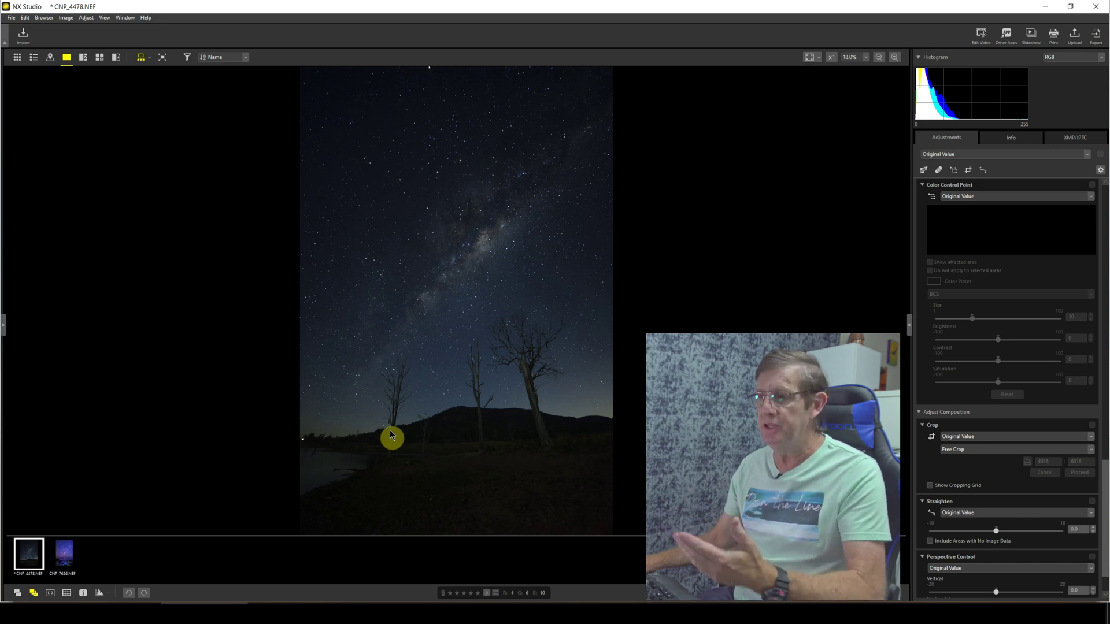
Return the Adjustments panel to the Basic Edit palettes for CNP_4478.NEF
{"action": "key", "text": "Escape"}
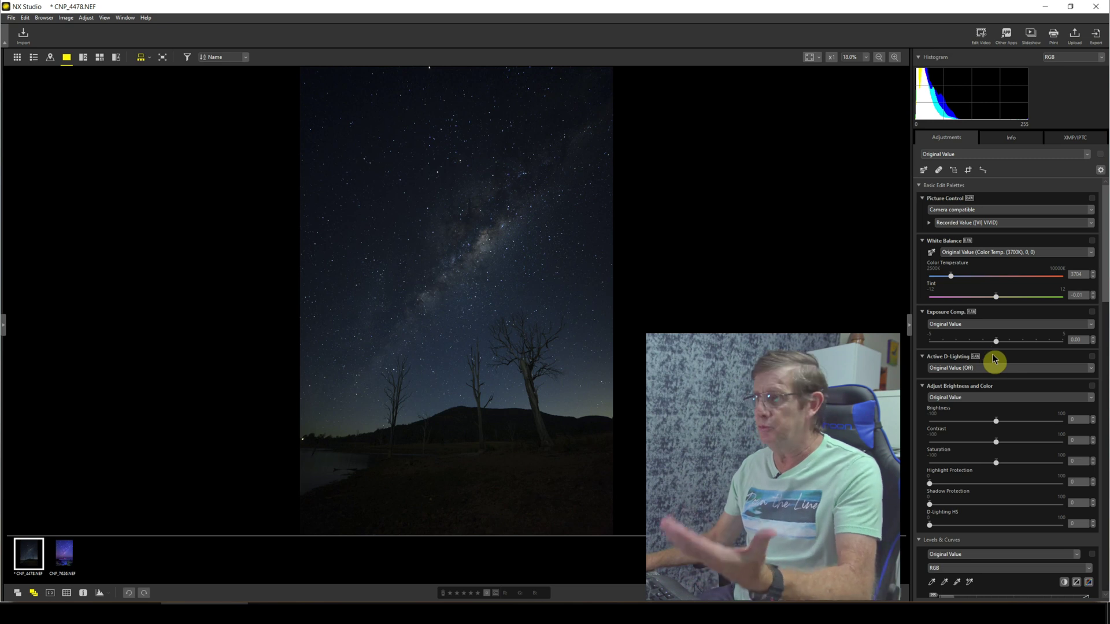
Brighten the dark night photo with +1.42 exposure compensation
{"action": "left_click_drag", "start_coordinate": [996, 343], "coordinate": [1009, 346]}
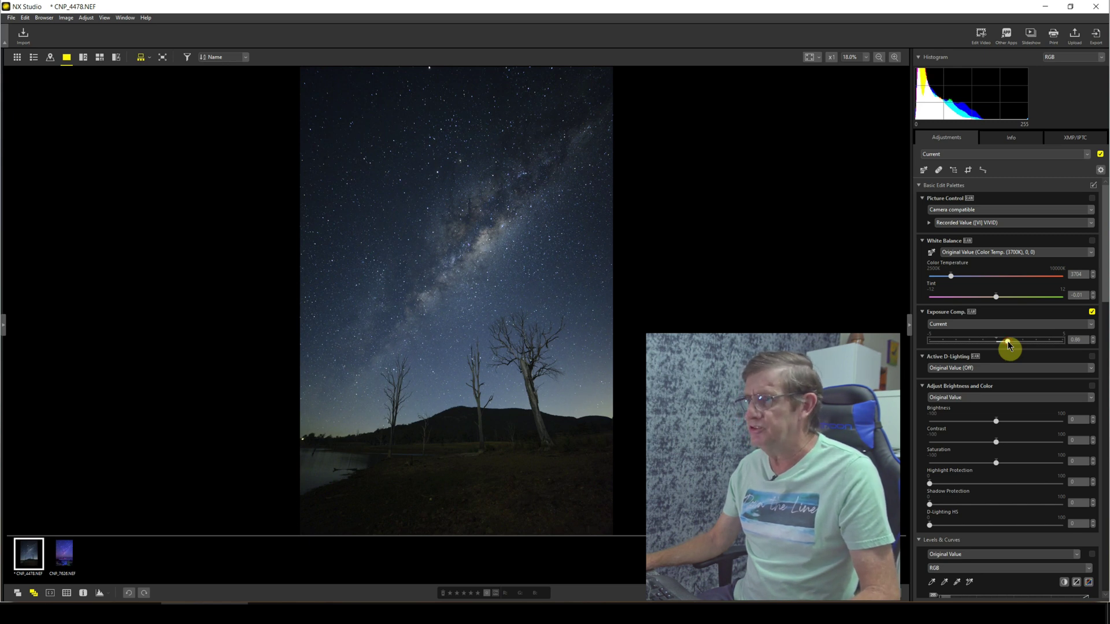
{"action": "left_click_drag", "start_coordinate": [1009, 346], "coordinate": [1016, 346]}
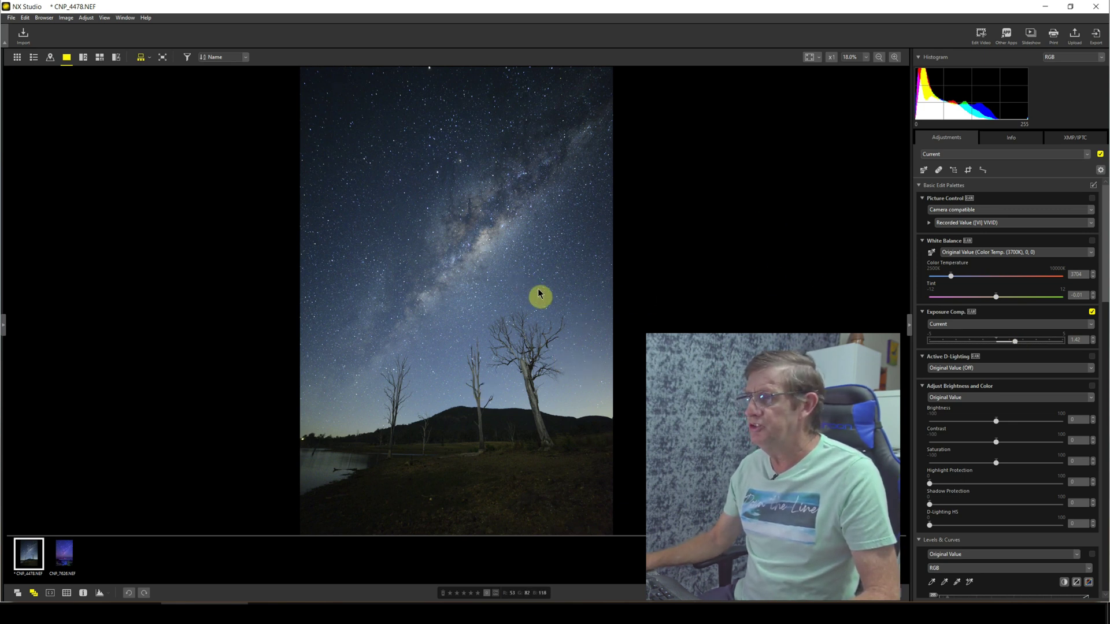
{"action": "left_click", "coordinate": [934, 253]}
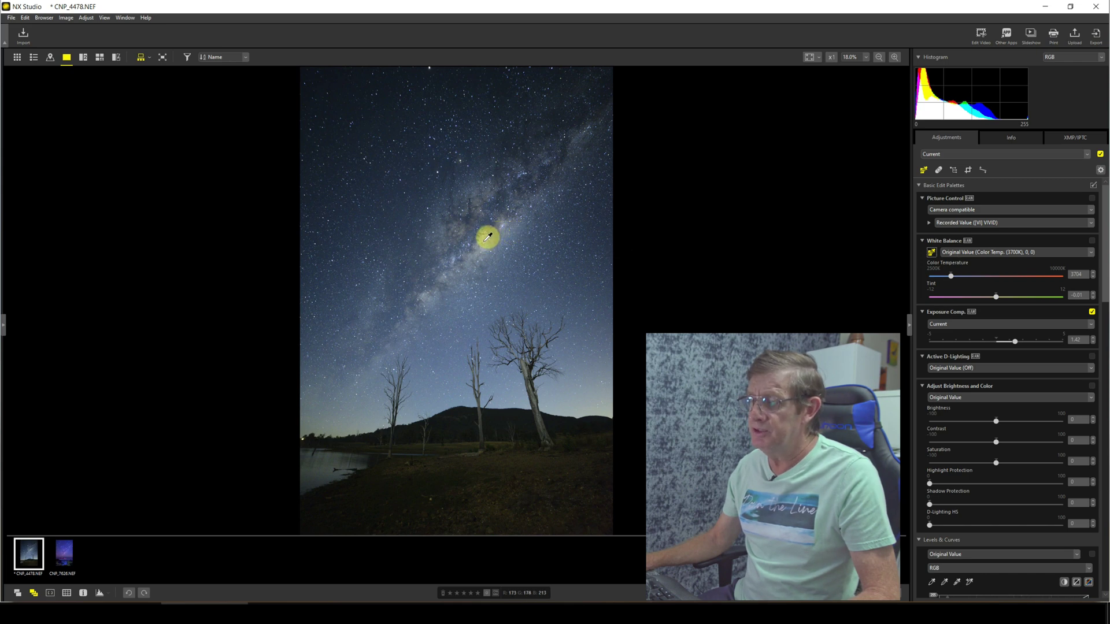
Set a gray-point white balance sampled from the dead tree and lower Tint slightly
{"action": "left_click", "coordinate": [485, 239]}
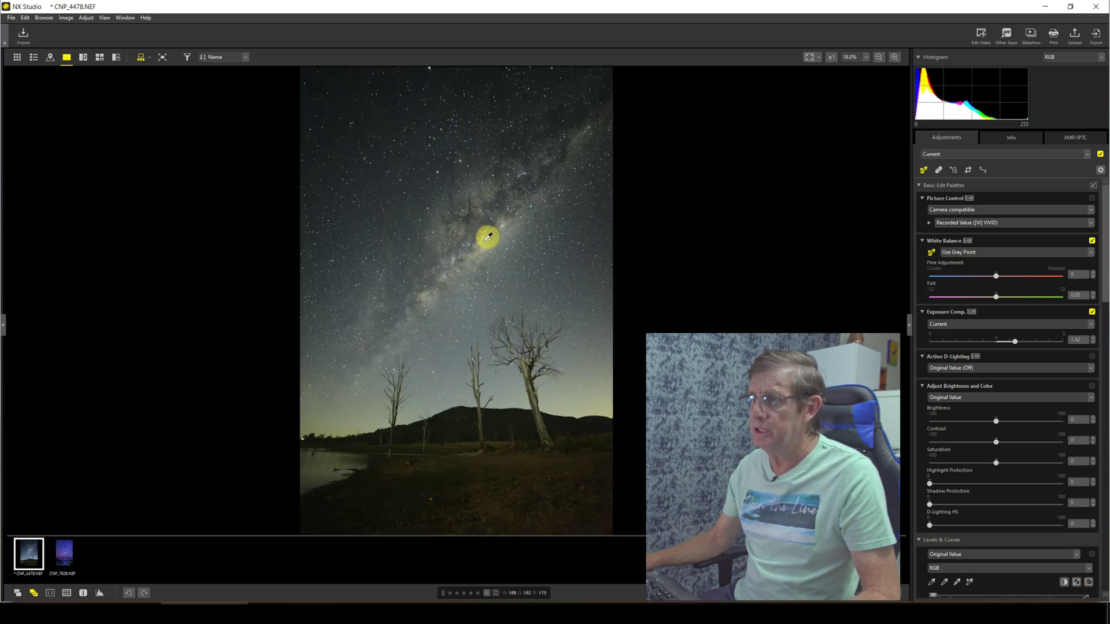
{"action": "left_click", "coordinate": [529, 367]}
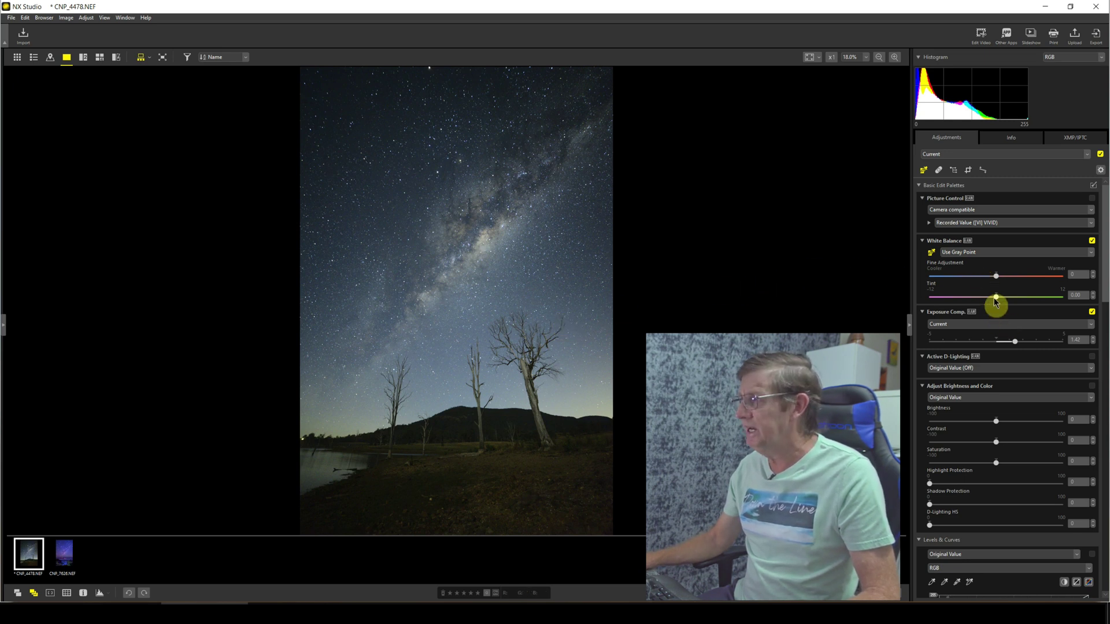
{"action": "left_click_drag", "start_coordinate": [995, 297], "coordinate": [993, 301]}
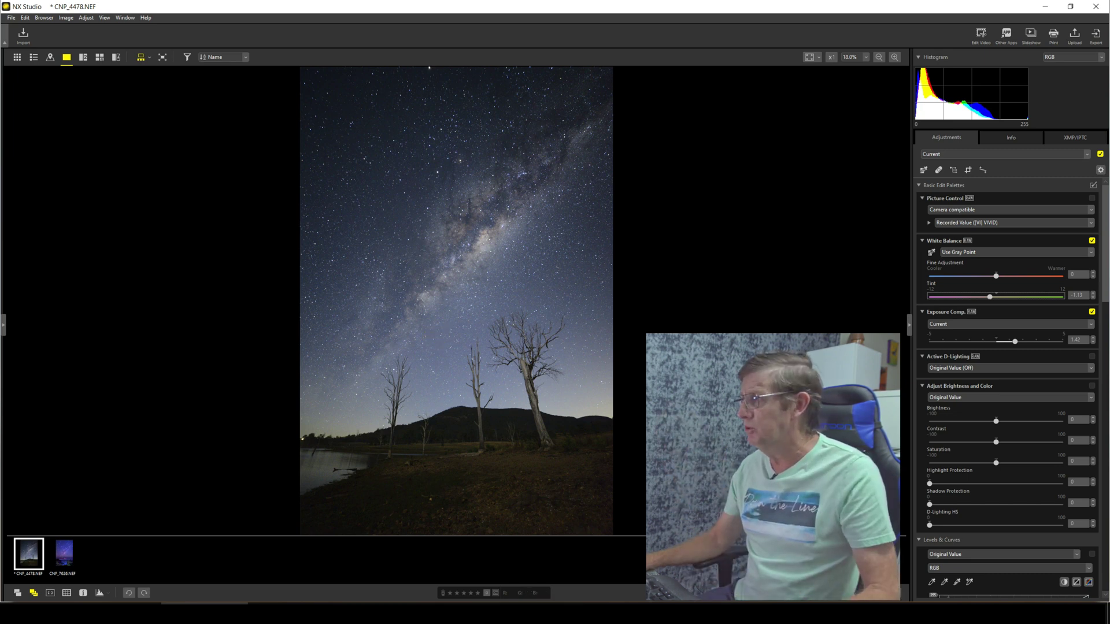
Compare Low and Normal Active D-Lighting, settle on Normal, then switch it off to compare
{"action": "scroll", "coordinate": [937, 405], "scroll_direction": "down", "scroll_amount": 3}
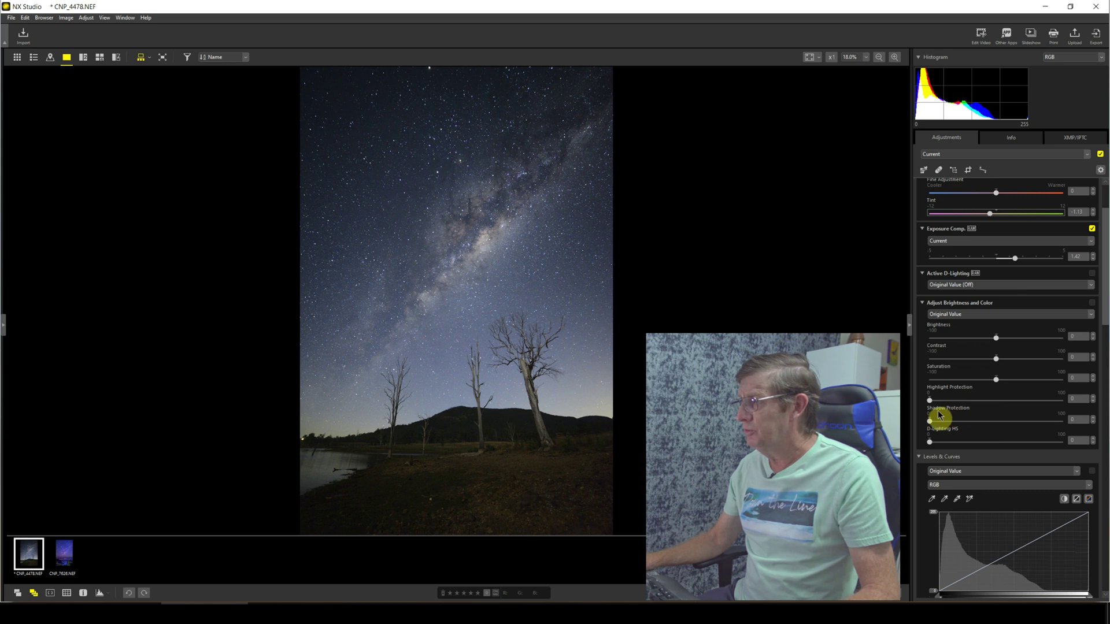
{"action": "left_click", "coordinate": [942, 286]}
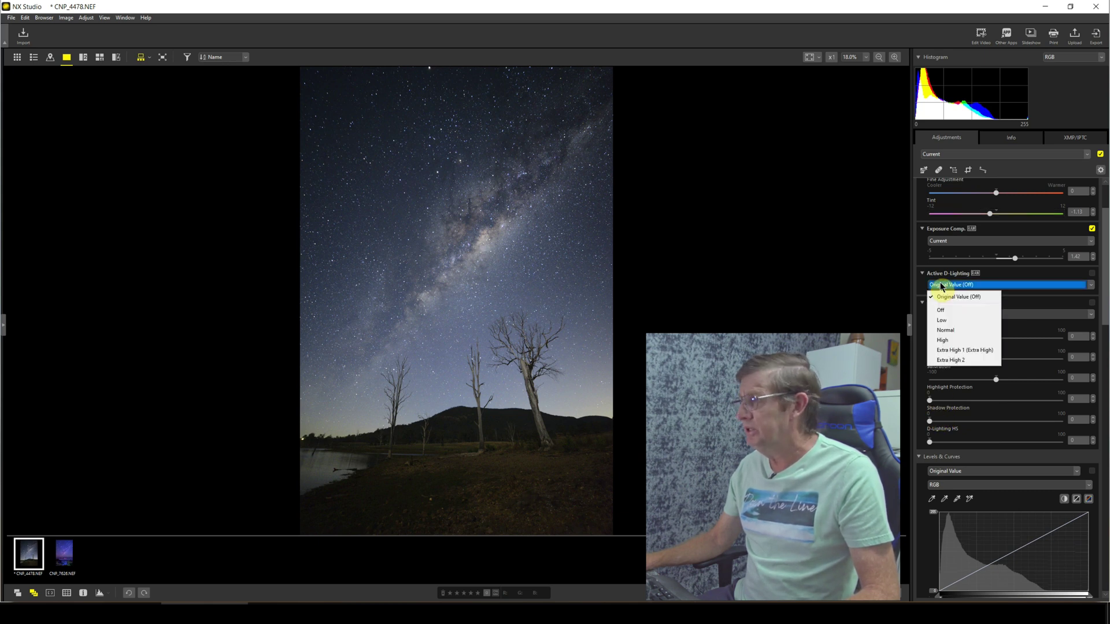
{"action": "left_click", "coordinate": [946, 330]}
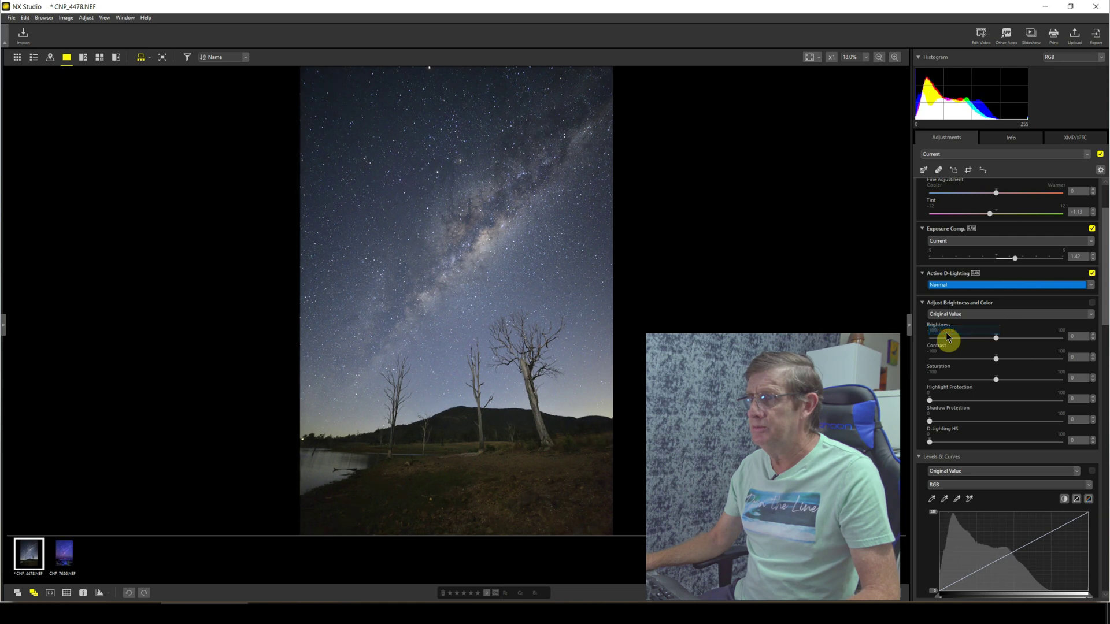
{"action": "left_click", "coordinate": [970, 282]}
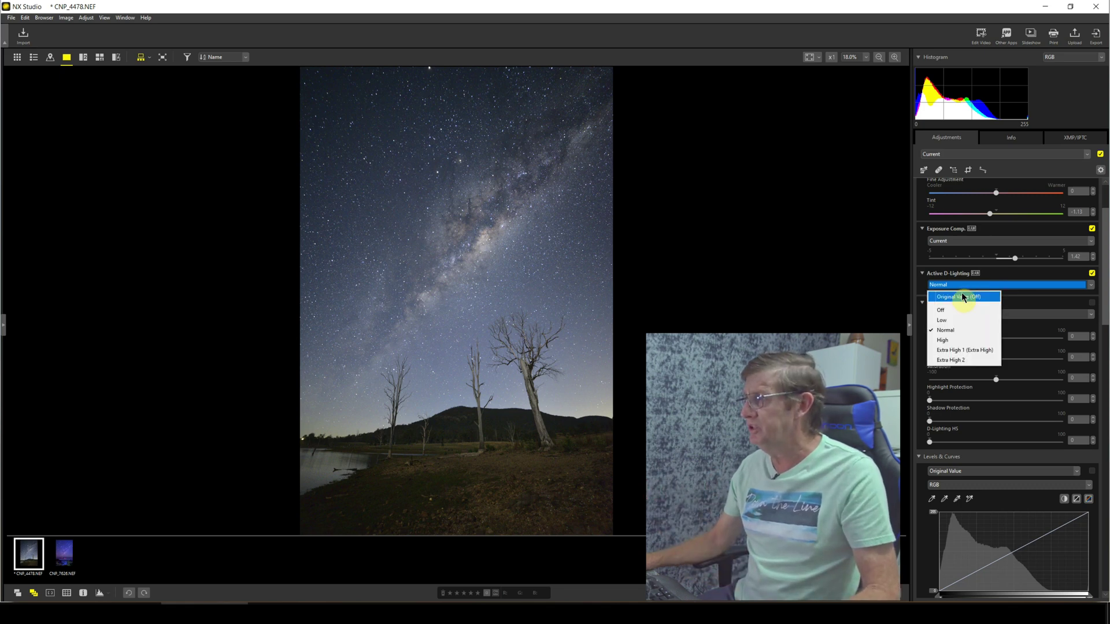
{"action": "left_click", "coordinate": [949, 317]}
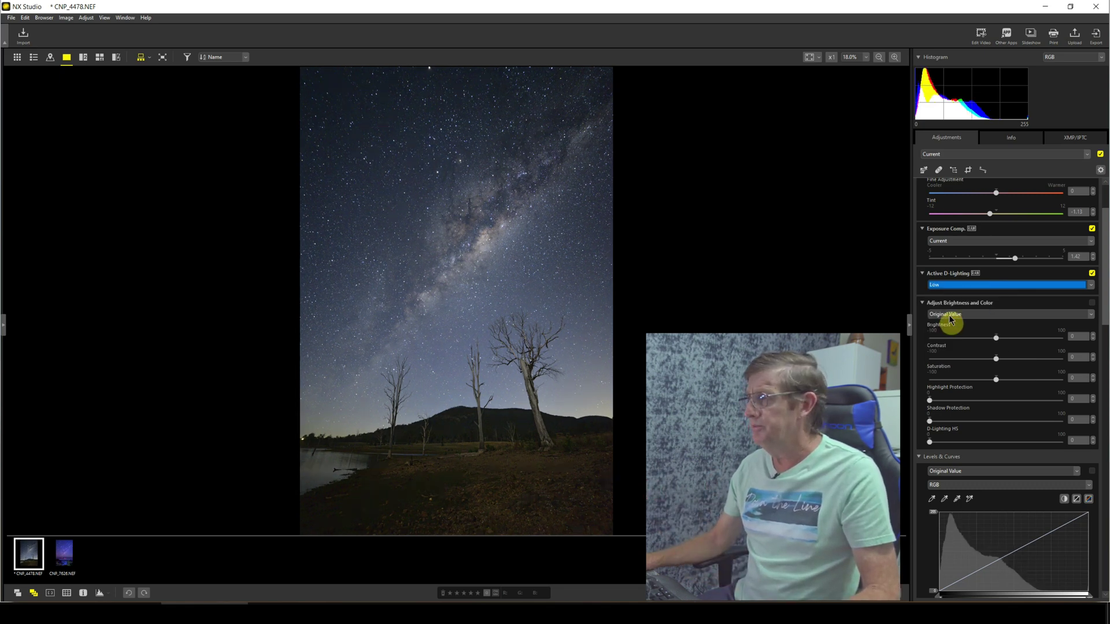
{"action": "scroll", "coordinate": [955, 287], "scroll_direction": "down", "scroll_amount": 2}
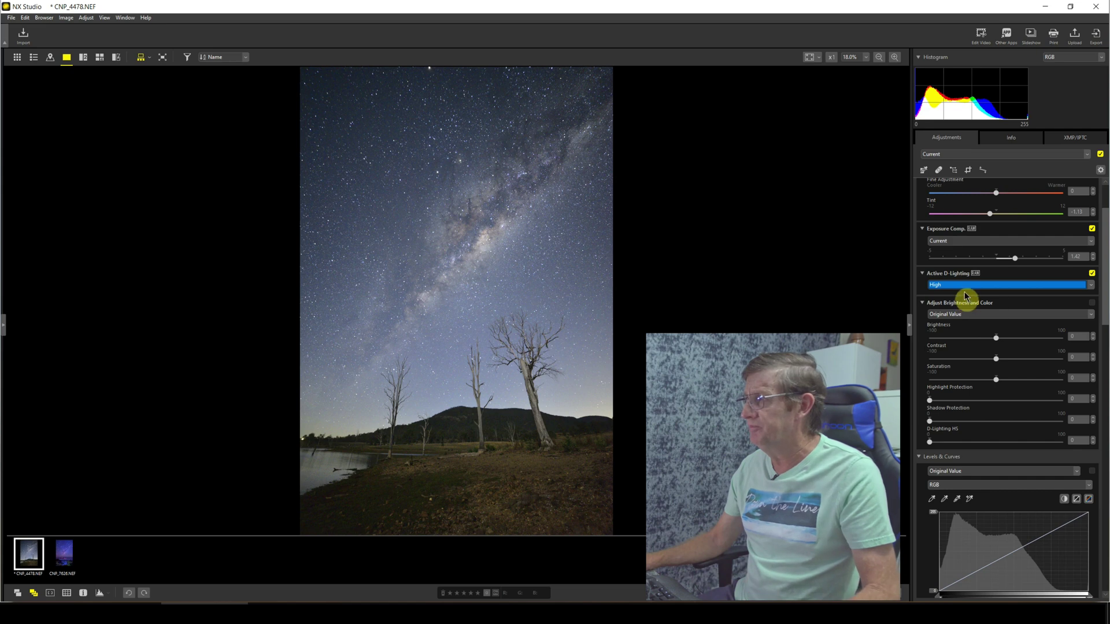
{"action": "left_click", "coordinate": [961, 285]}
{"action": "left_click", "coordinate": [947, 331]}
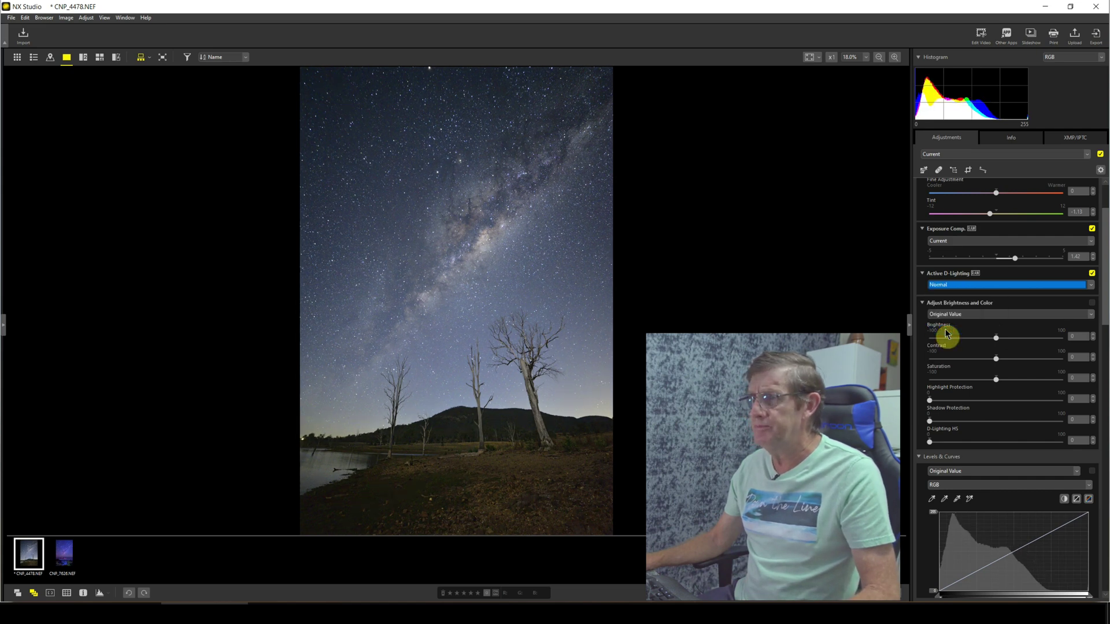
{"action": "left_click", "coordinate": [922, 274]}
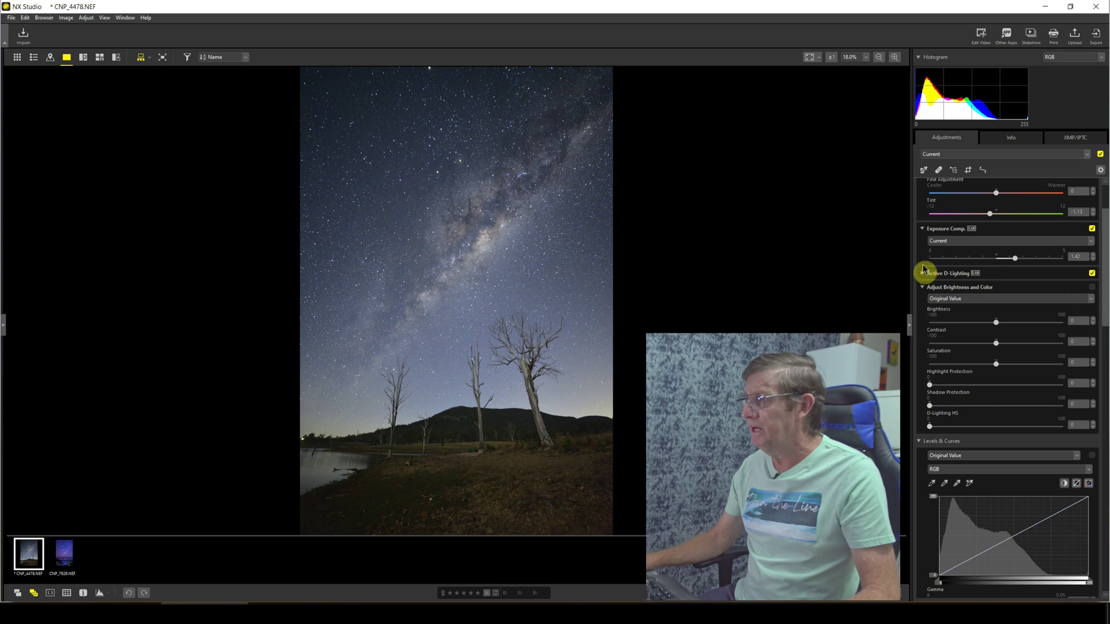
{"action": "left_click", "coordinate": [1092, 274]}
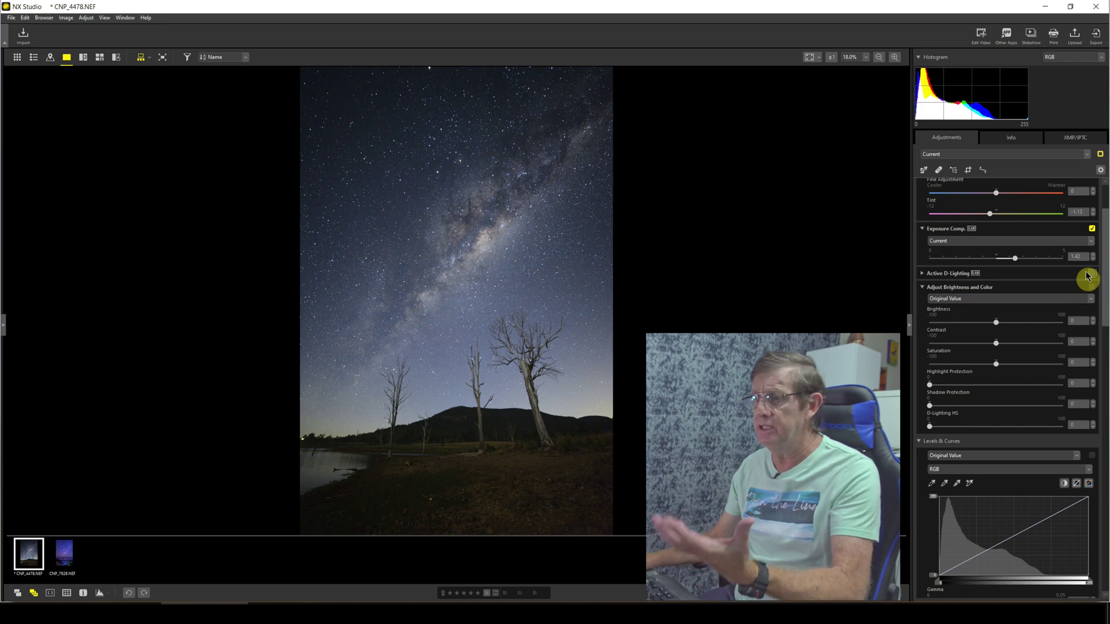
Re-enable Active D-Lighting; raise contrast slightly, saturation to 39, shadow protection to 15, highlight protection to about 78
{"action": "left_click", "coordinate": [1091, 274]}
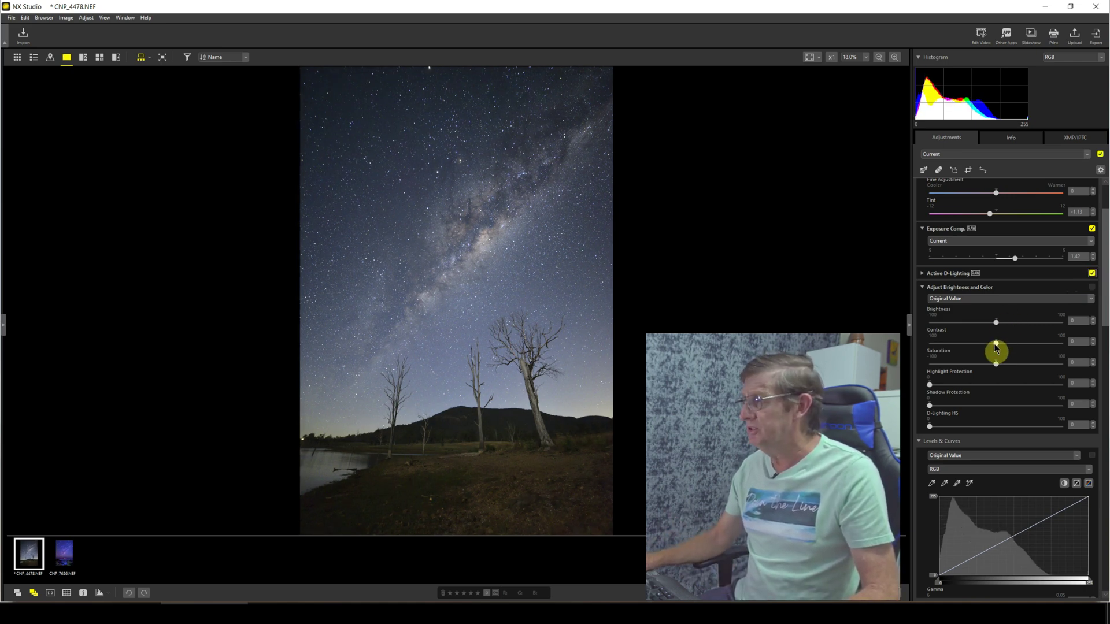
{"action": "mouse_move", "coordinate": [996, 347]}
{"action": "left_mouse_down"}
{"action": "mouse_move", "coordinate": [1005, 346]}
{"action": "mouse_move", "coordinate": [994, 365]}
{"action": "left_mouse_up"}
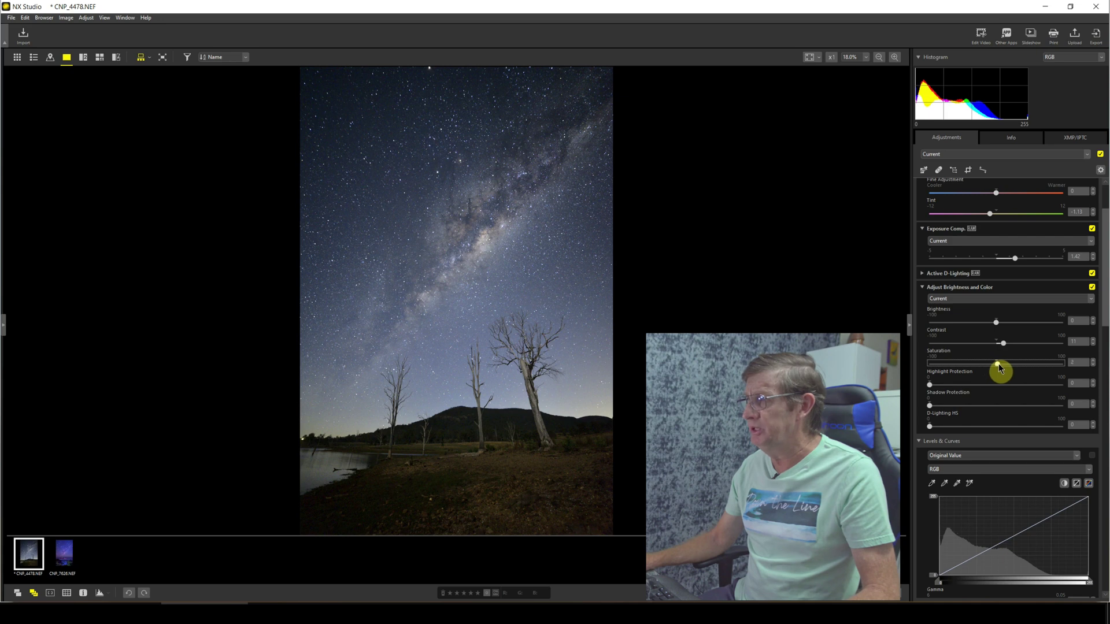
{"action": "left_click_drag", "start_coordinate": [1009, 369], "coordinate": [1021, 369]}
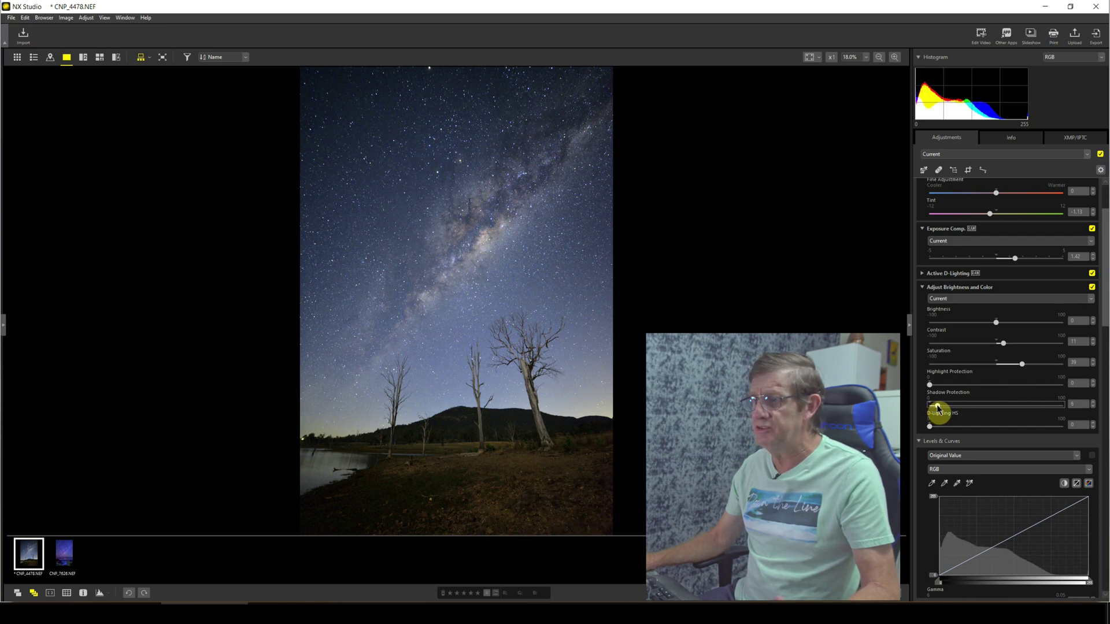
{"action": "left_click_drag", "start_coordinate": [937, 406], "coordinate": [953, 408]}
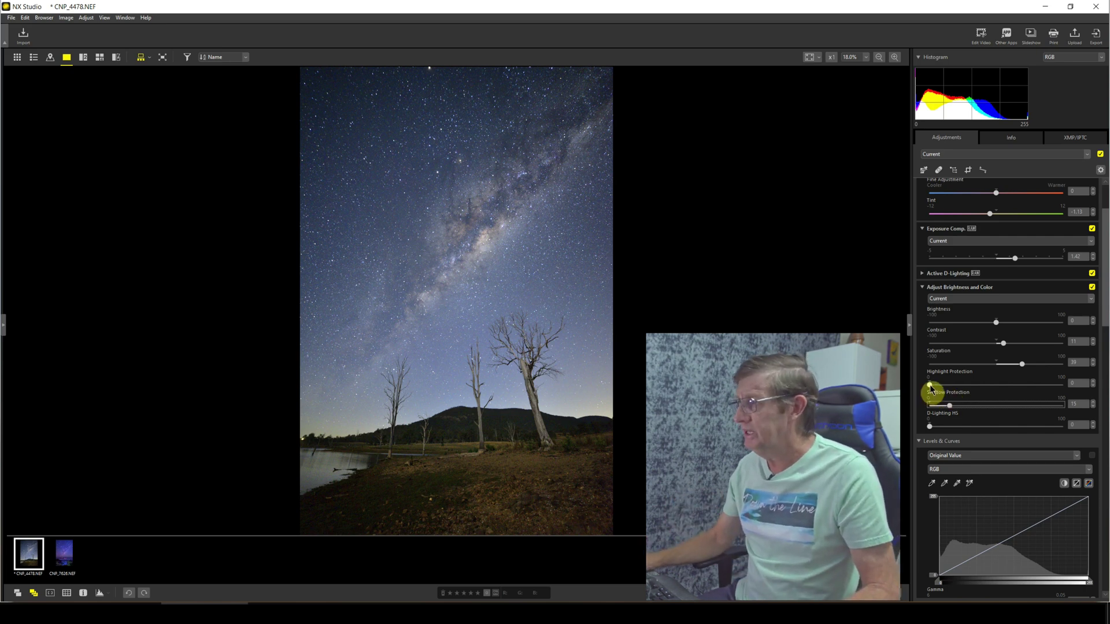
{"action": "left_click", "coordinate": [930, 385]}
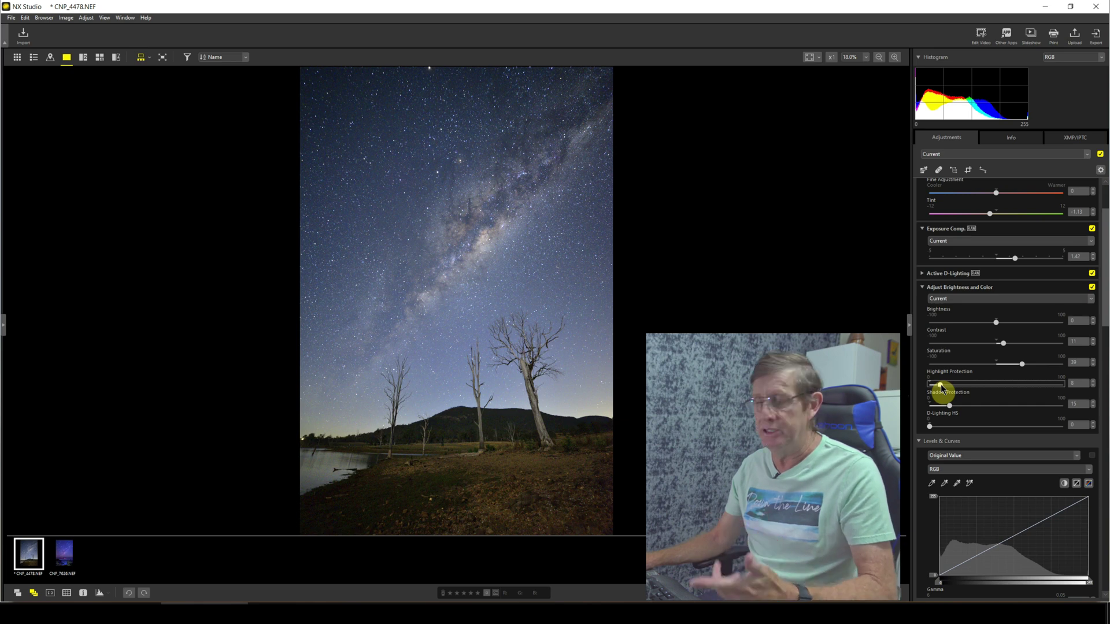
{"action": "left_click_drag", "start_coordinate": [941, 386], "coordinate": [1035, 388]}
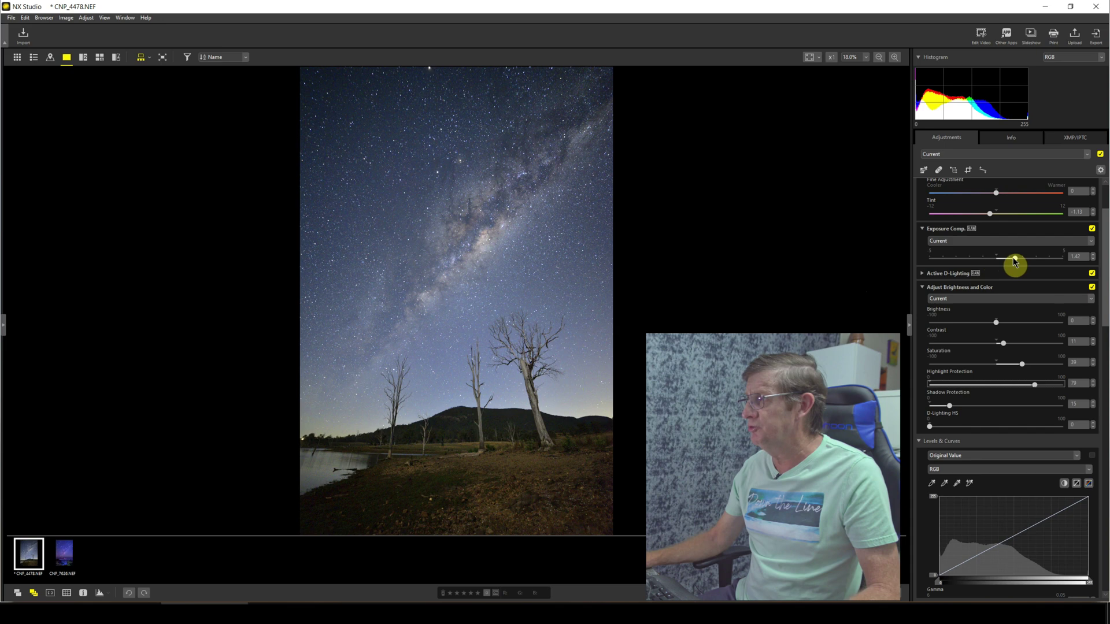
Lower exposure to about 0.86 and lift the shadows with D-Lighting HS at 22
{"action": "left_click_drag", "start_coordinate": [1015, 262], "coordinate": [1012, 264]}
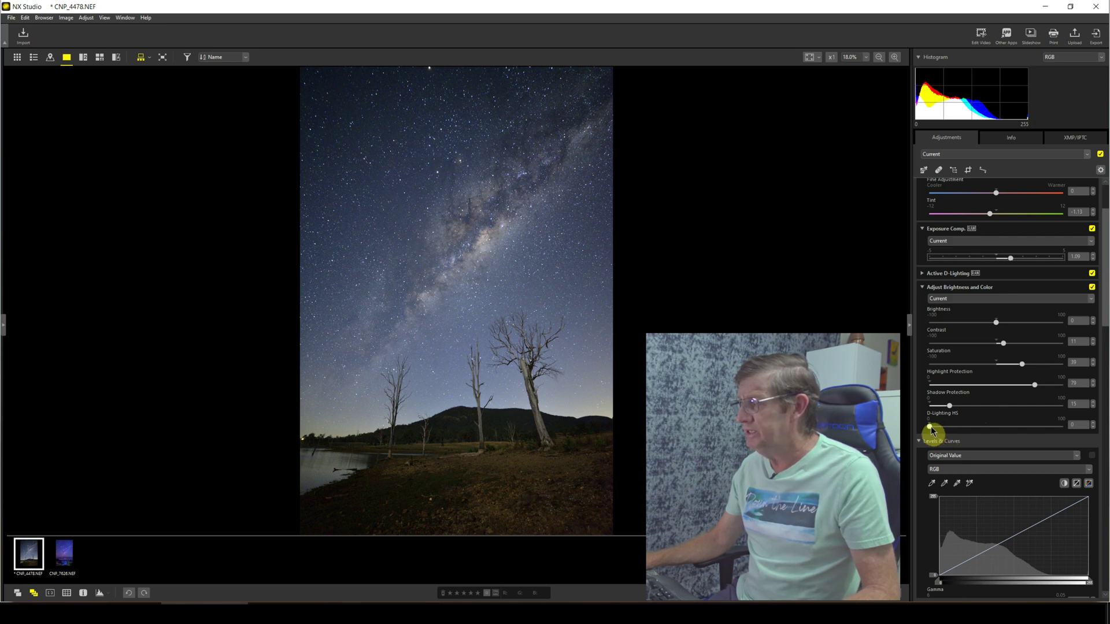
{"action": "left_click_drag", "start_coordinate": [930, 428], "coordinate": [962, 427]}
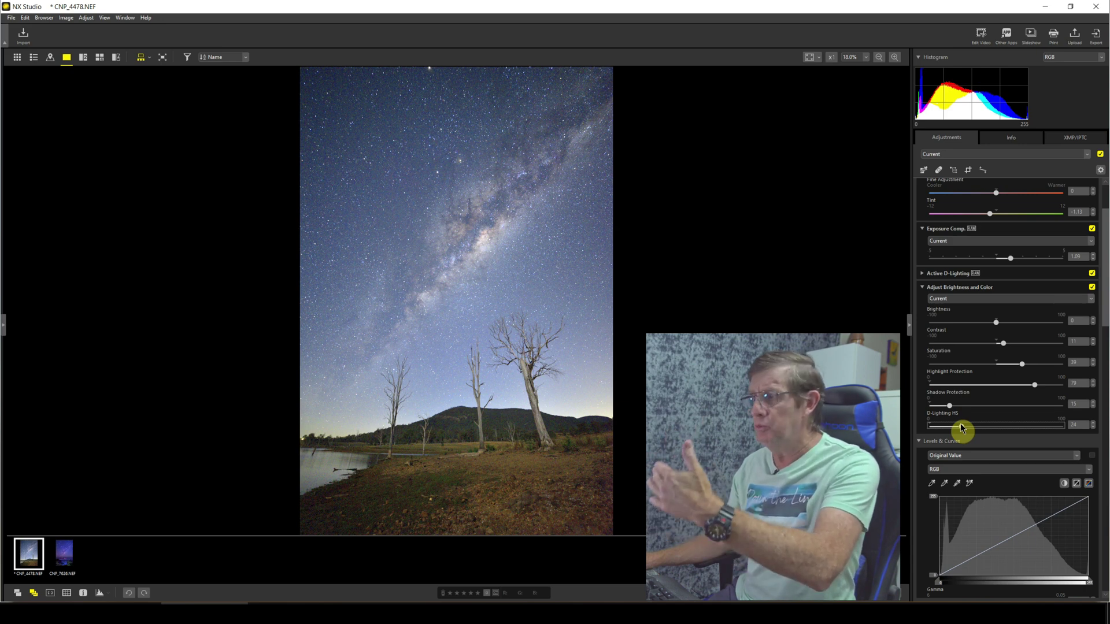
{"action": "left_click", "coordinate": [1010, 261]}
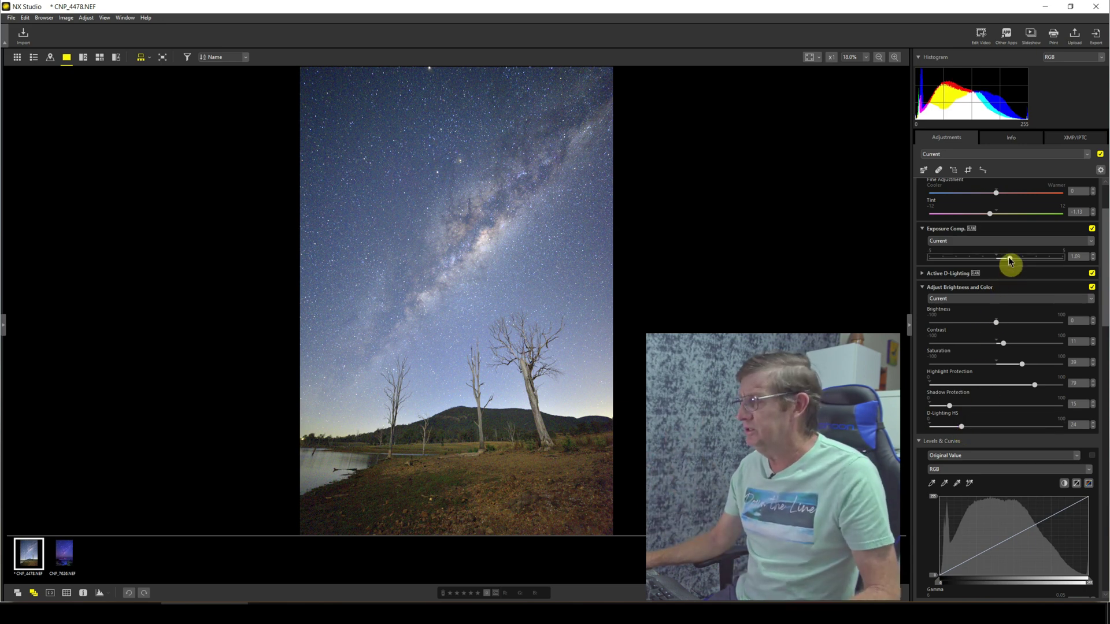
{"action": "left_click_drag", "start_coordinate": [1009, 261], "coordinate": [1008, 260]}
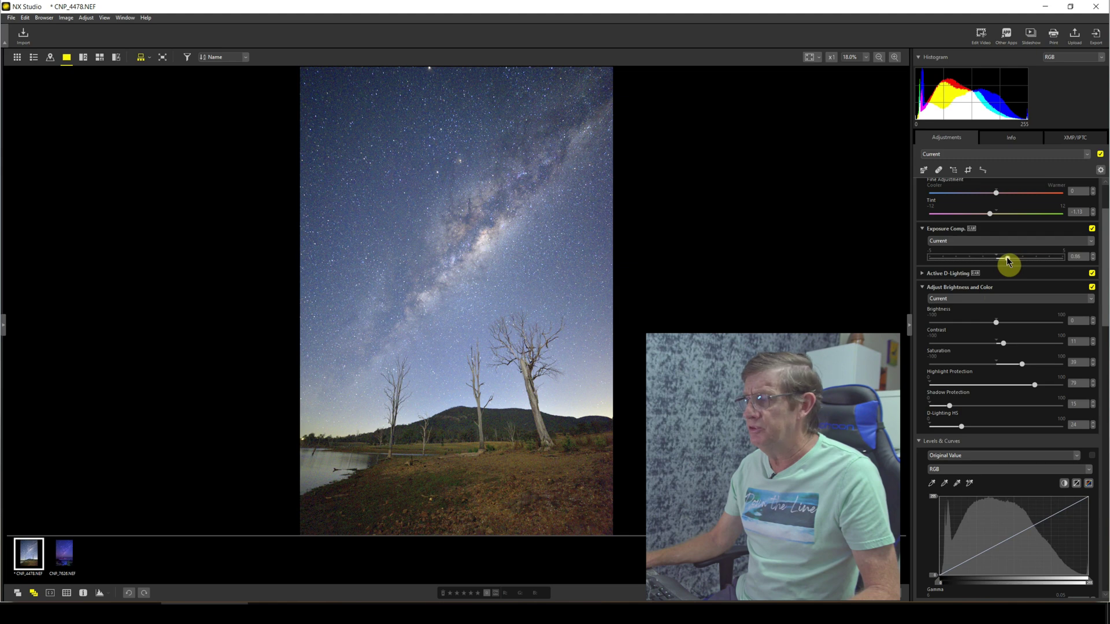
Ease highlight protection to 76, shadow protection slightly, and D-Lighting HS to 21
{"action": "left_click", "coordinate": [1030, 386]}
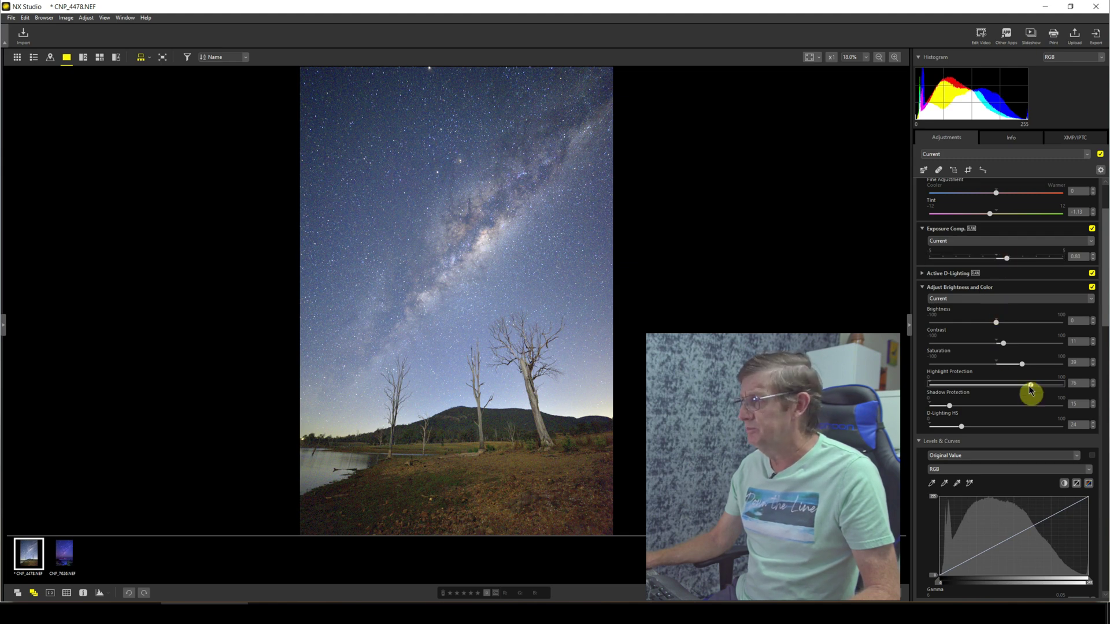
{"action": "left_click", "coordinate": [949, 406]}
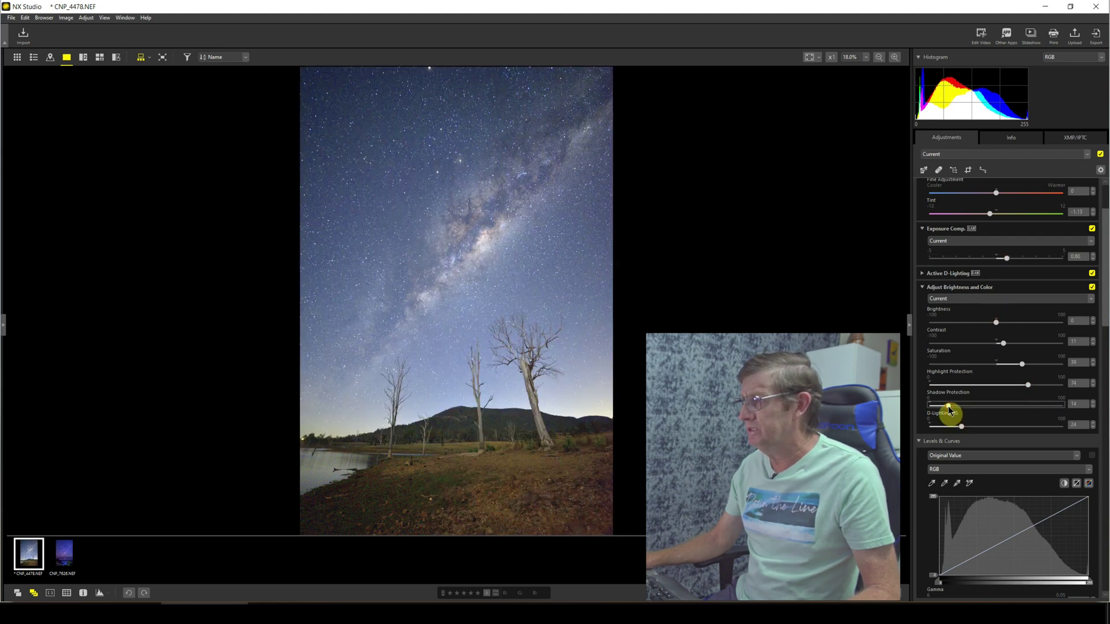
{"action": "left_click", "coordinate": [959, 427]}
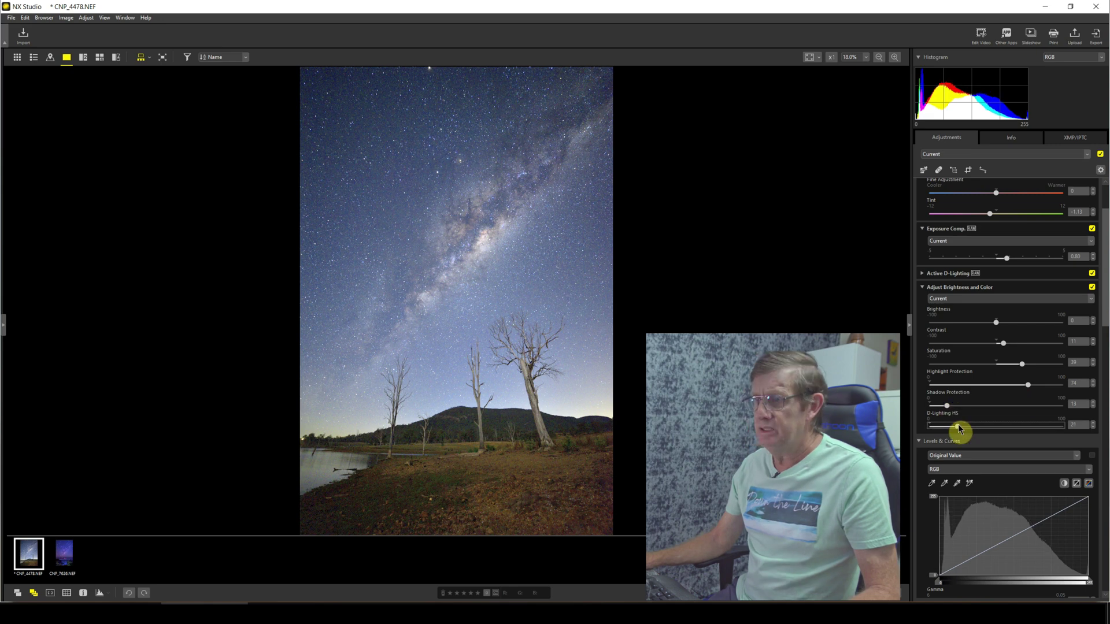
{"action": "scroll", "coordinate": [958, 428], "scroll_direction": "up", "scroll_amount": 3}
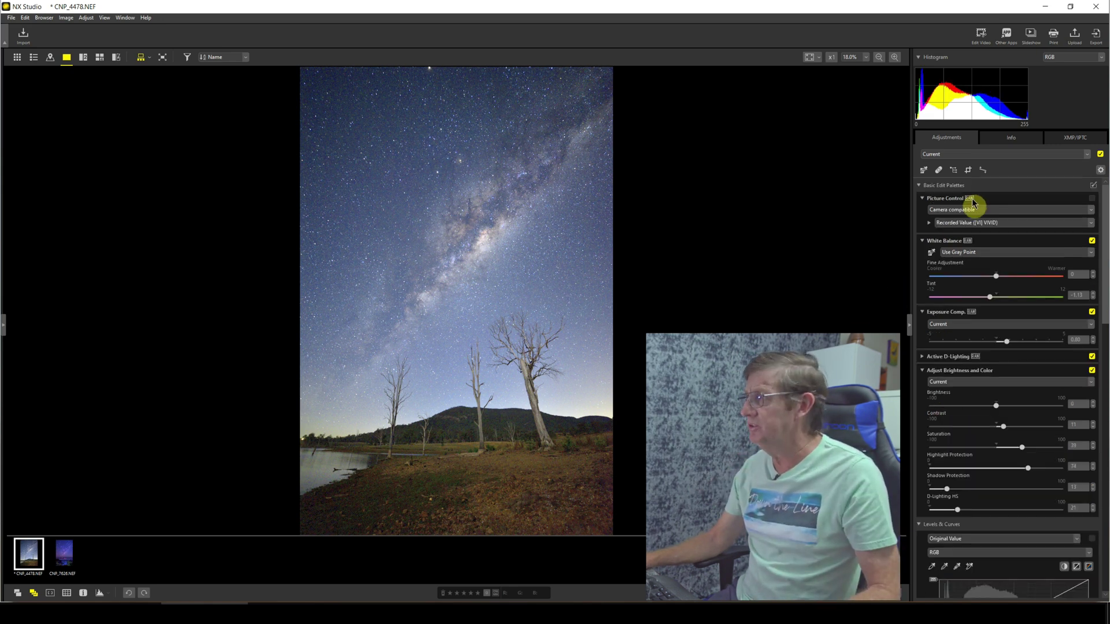
{"action": "left_click", "coordinate": [983, 171]}
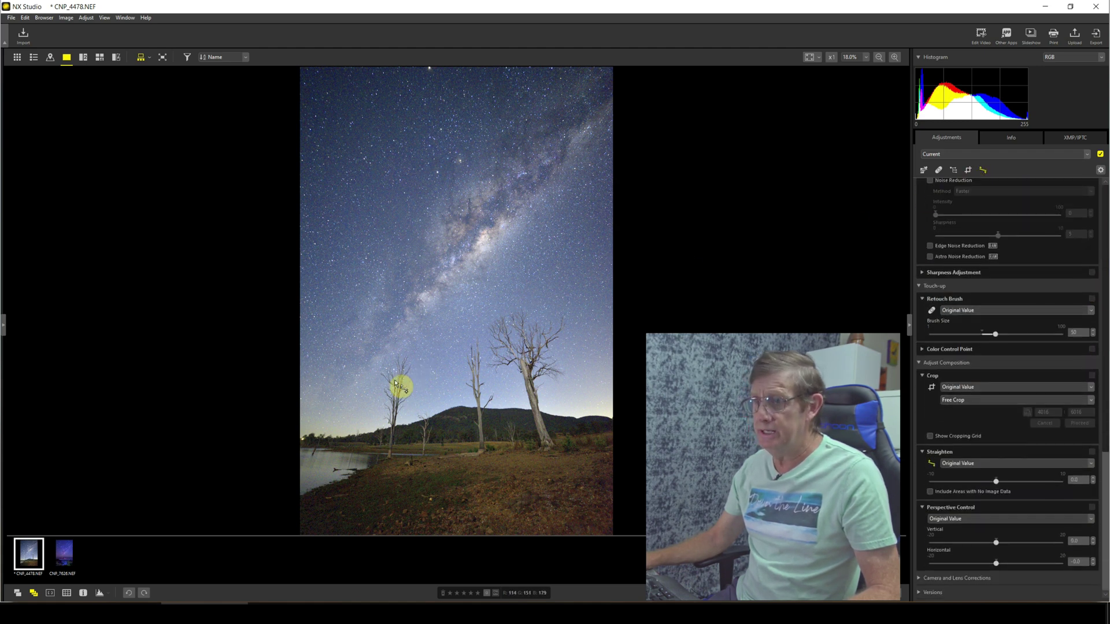
Straighten the photo with a reference line traced along the lakeside horizon
{"action": "left_click_drag", "start_coordinate": [301, 442], "coordinate": [615, 443]}
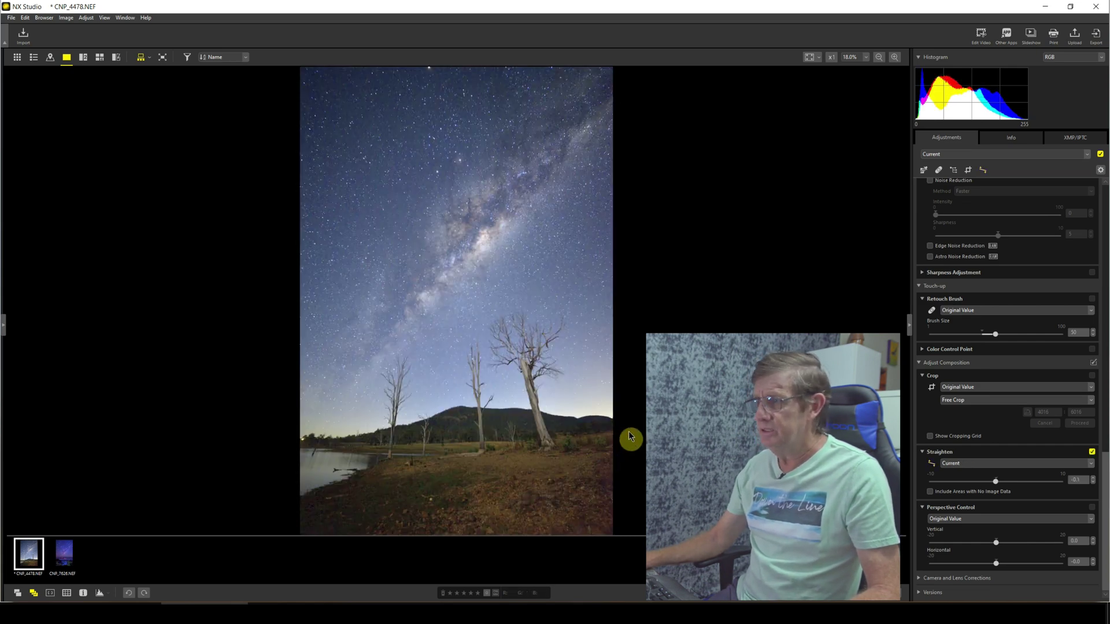
{"action": "left_click", "coordinate": [981, 171]}
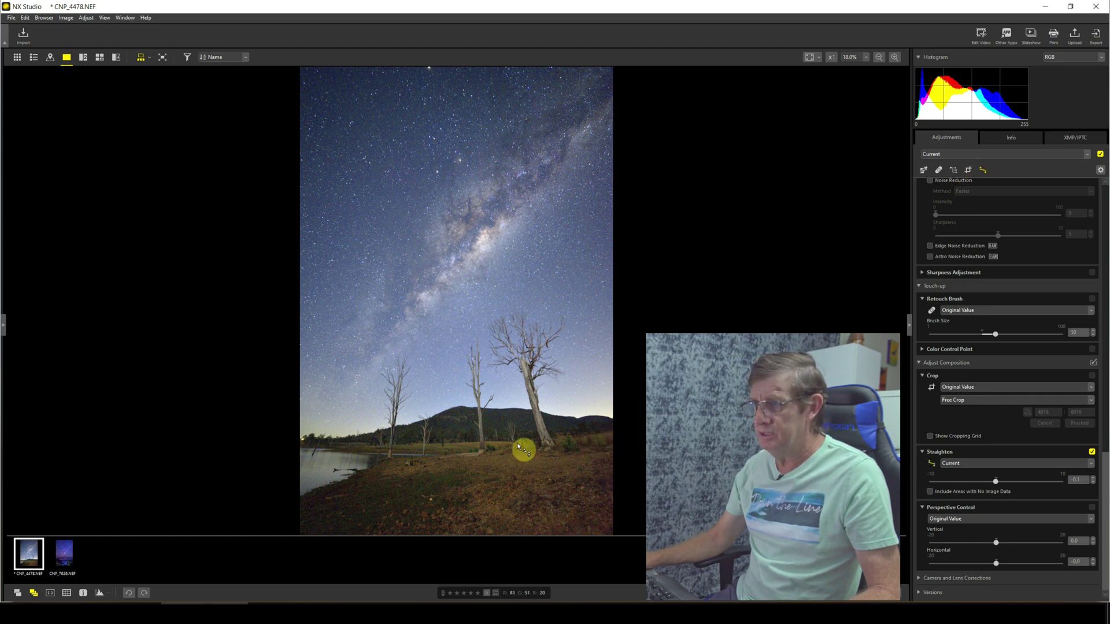
{"action": "left_click_drag", "start_coordinate": [518, 444], "coordinate": [312, 449]}
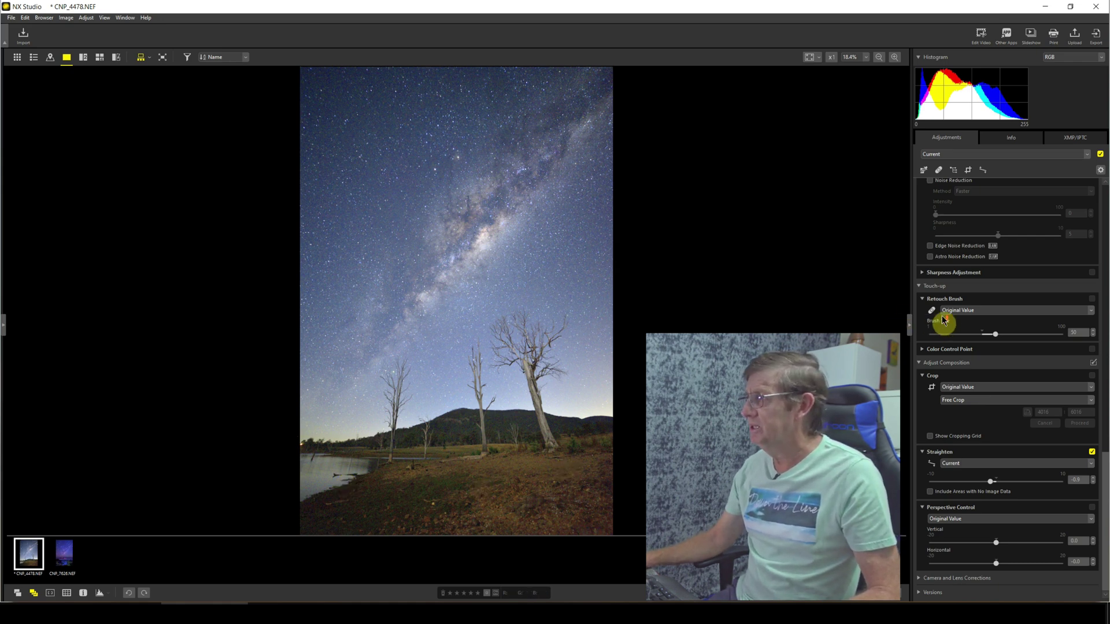
{"action": "scroll", "coordinate": [944, 318], "scroll_direction": "up", "scroll_amount": 10}
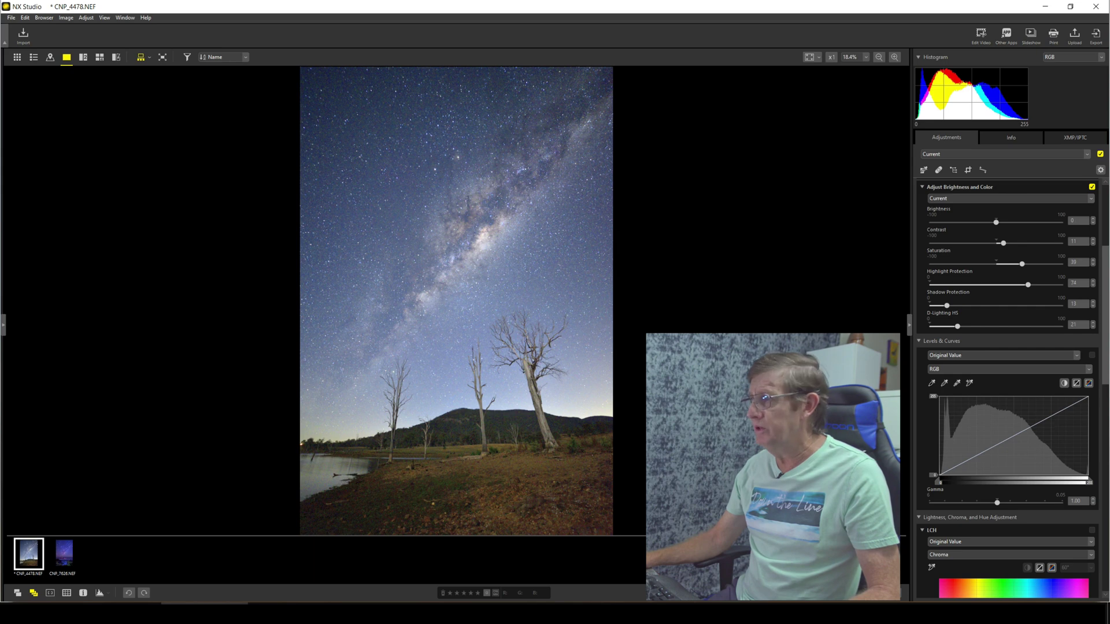
Add a first tone curve point and collapse the lightness, chroma and hue settings
{"action": "left_click", "coordinate": [977, 454]}
{"action": "scroll", "coordinate": [979, 404], "scroll_direction": "down", "scroll_amount": 1}
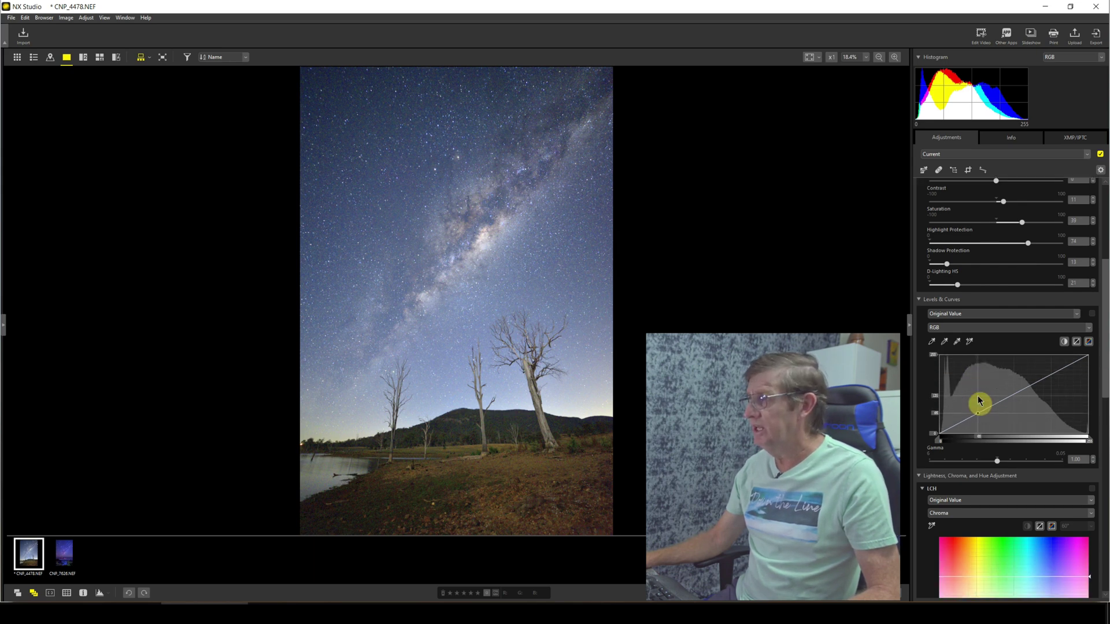
{"action": "scroll", "coordinate": [979, 399], "scroll_direction": "down", "scroll_amount": 1}
{"action": "left_click", "coordinate": [1005, 354]}
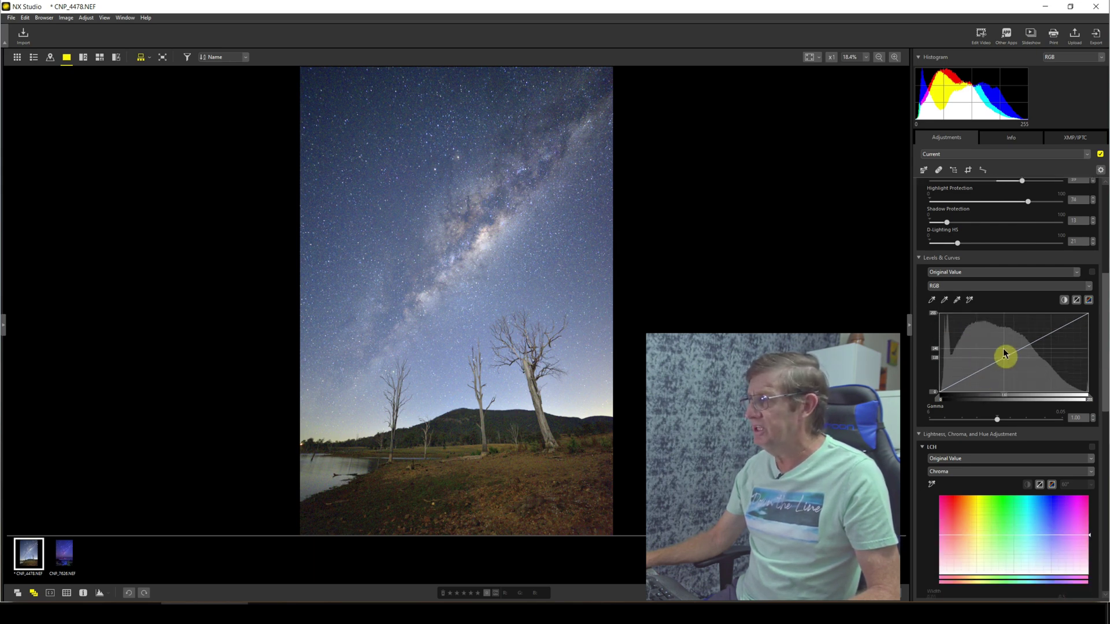
{"action": "left_click", "coordinate": [920, 435]}
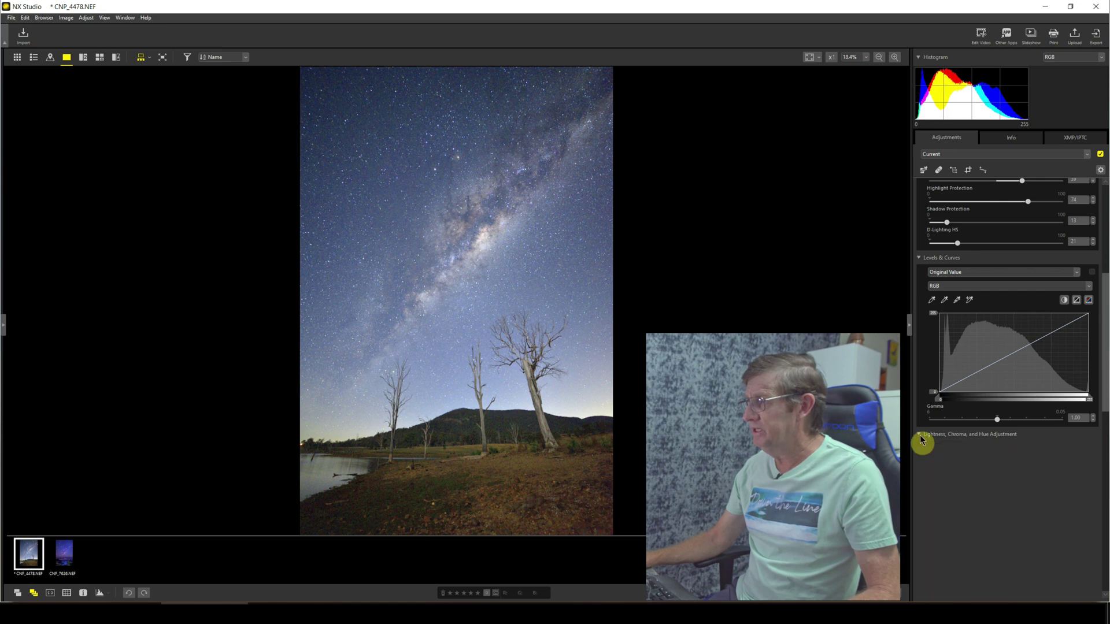
Shape the RGB curve with a lowered midtone point and a pulled-down highlight end
{"action": "left_click", "coordinate": [993, 363]}
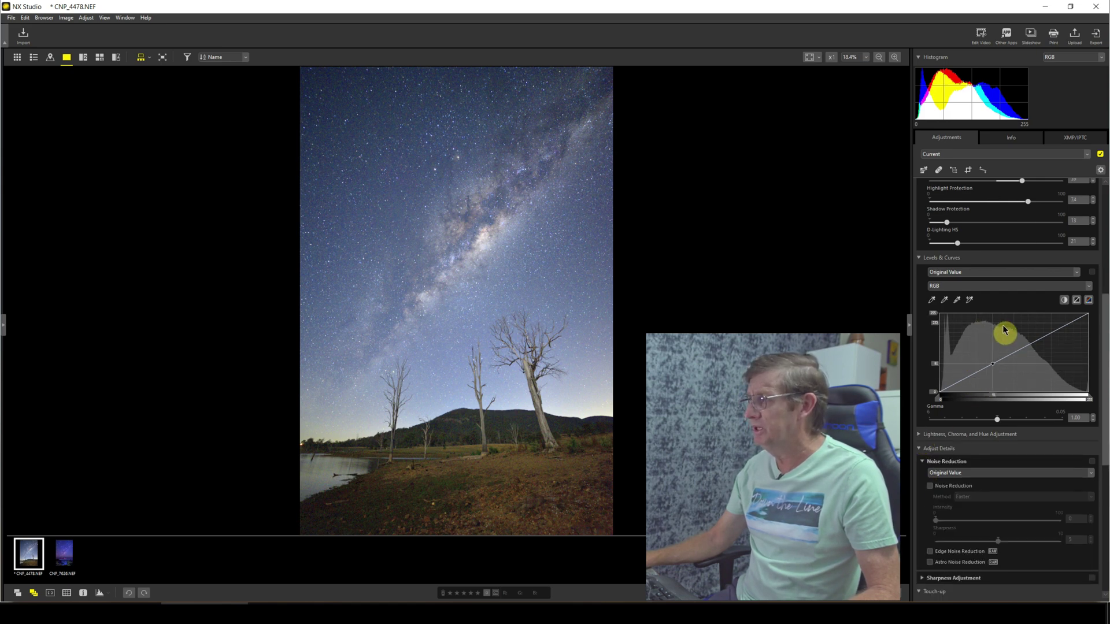
{"action": "mouse_move", "coordinate": [993, 364]}
{"action": "left_mouse_down"}
{"action": "mouse_move", "coordinate": [937, 342]}
{"action": "mouse_move", "coordinate": [1004, 329]}
{"action": "mouse_move", "coordinate": [1031, 354]}
{"action": "mouse_move", "coordinate": [963, 385]}
{"action": "mouse_move", "coordinate": [983, 370]}
{"action": "left_mouse_up"}
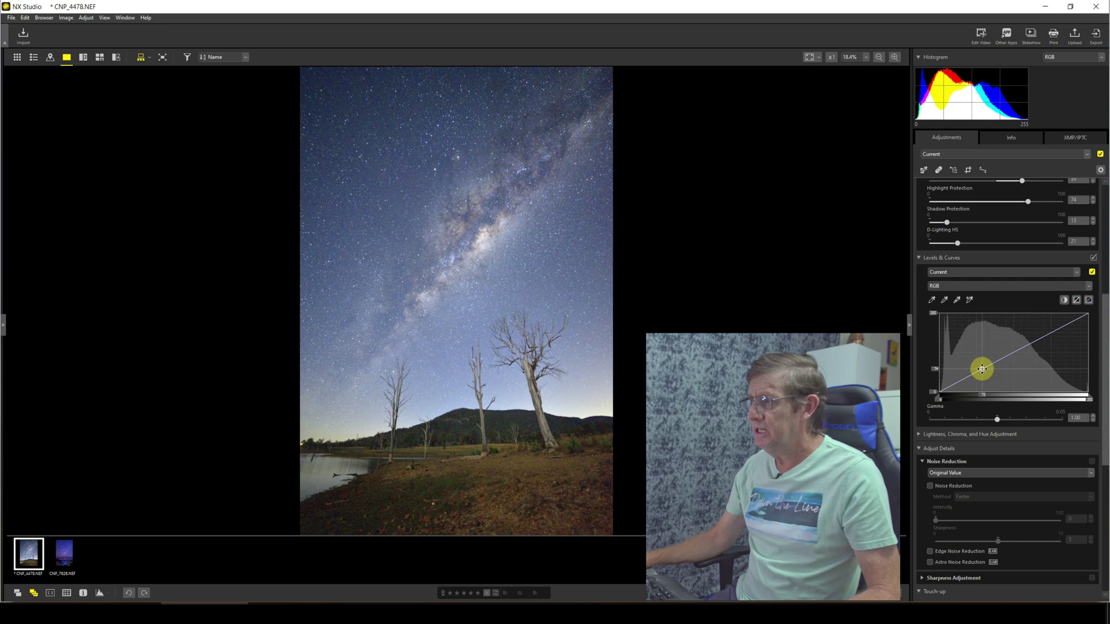
{"action": "left_click_drag", "start_coordinate": [983, 369], "coordinate": [986, 372]}
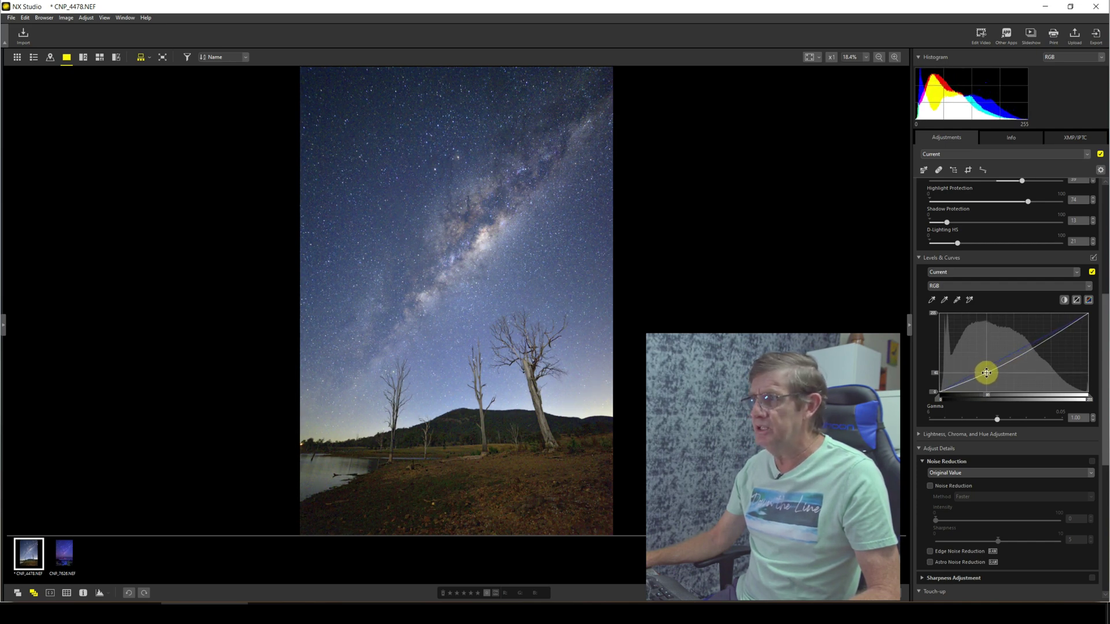
{"action": "left_click", "coordinate": [1063, 331]}
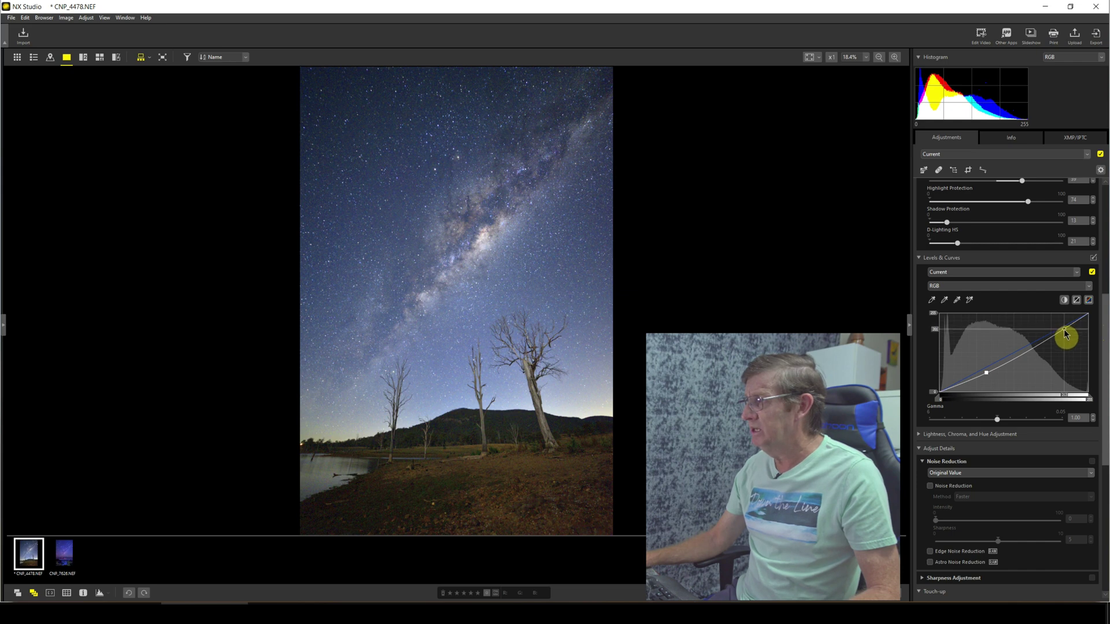
{"action": "left_click_drag", "start_coordinate": [1064, 334], "coordinate": [1061, 337]}
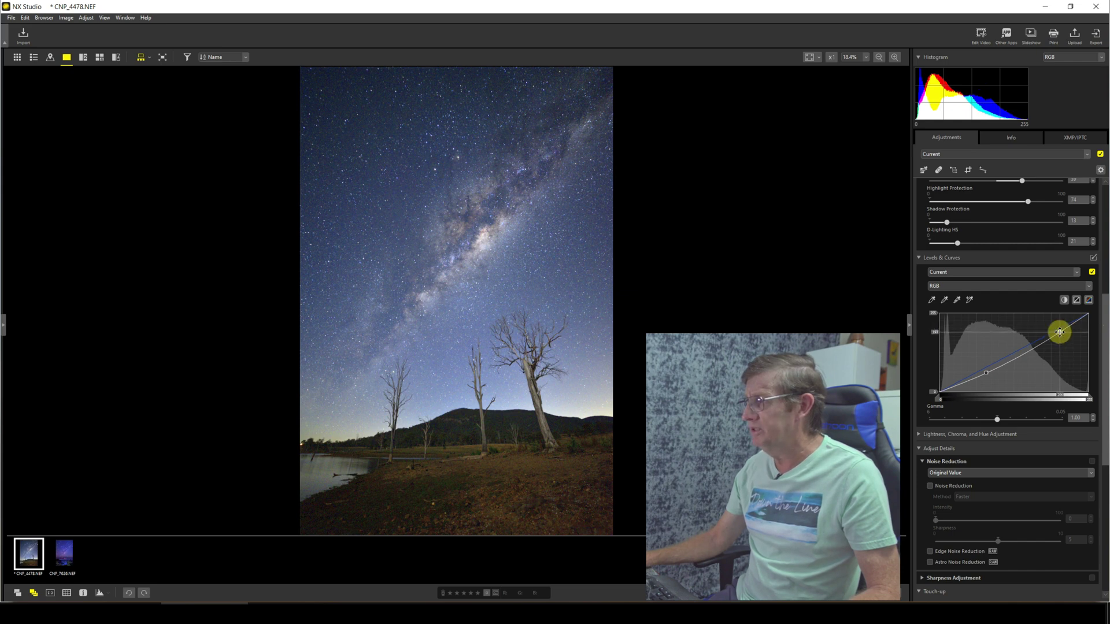
{"action": "left_click_drag", "start_coordinate": [1060, 330], "coordinate": [1065, 335]}
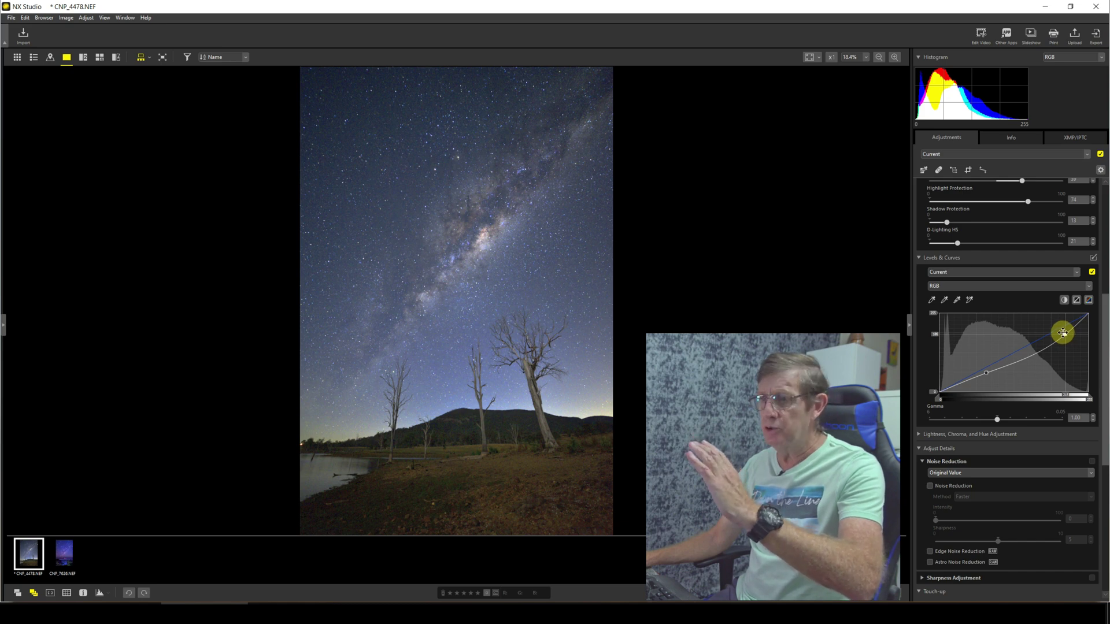
{"action": "left_click", "coordinate": [1063, 333]}
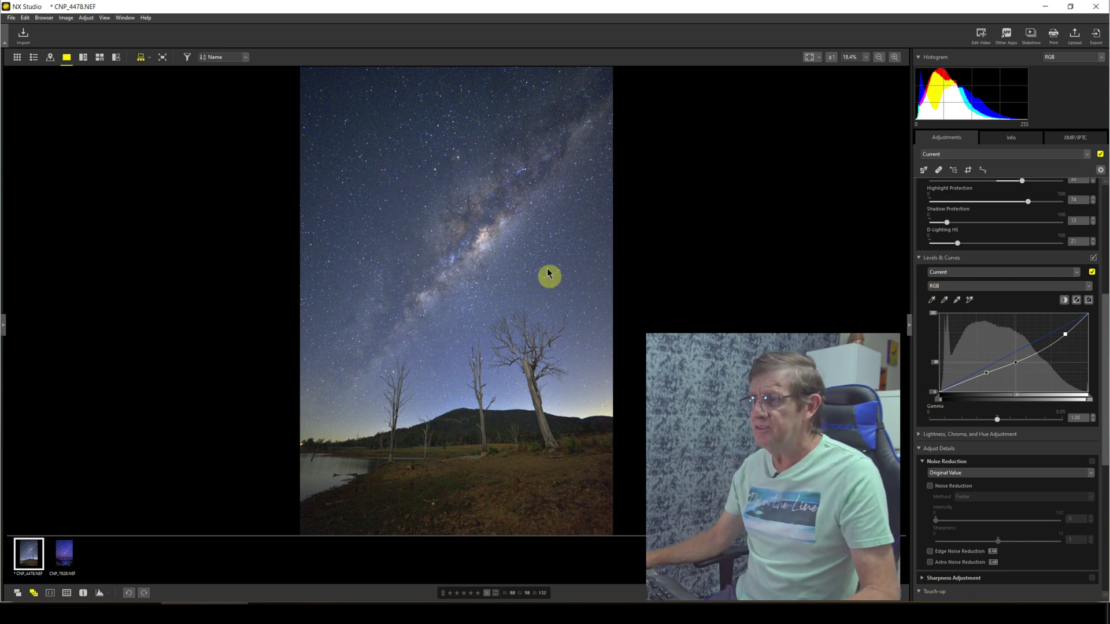
Nudge the Blue channel curve point up to add a touch of blue
{"action": "left_click", "coordinate": [987, 286]}
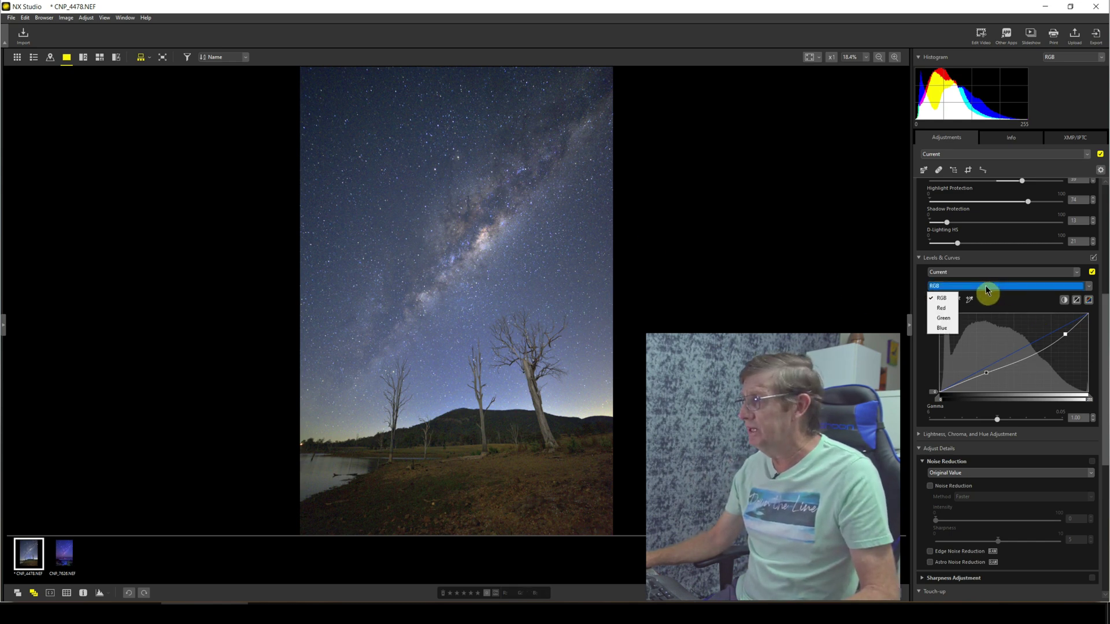
{"action": "left_click", "coordinate": [941, 328]}
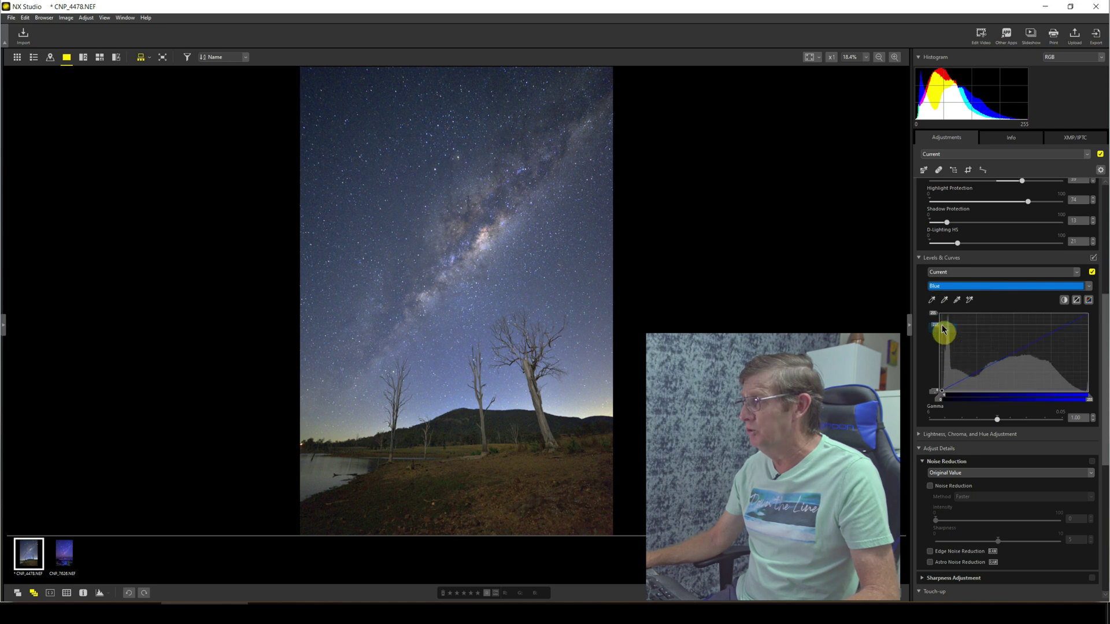
{"action": "left_click_drag", "start_coordinate": [1018, 345], "coordinate": [1018, 357]}
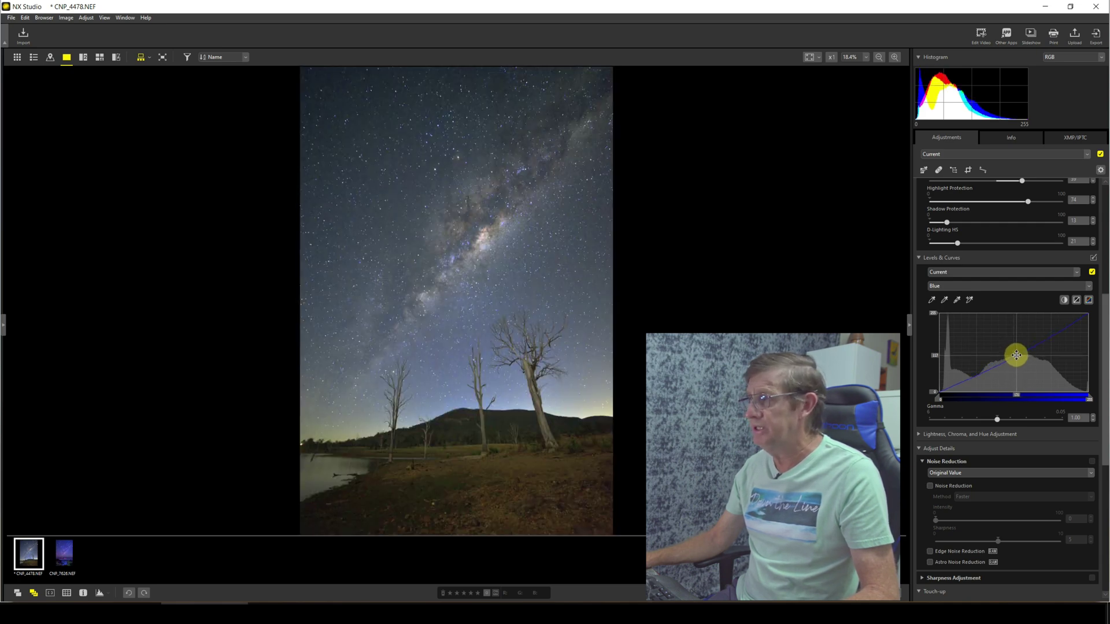
{"action": "left_click_drag", "start_coordinate": [1015, 354], "coordinate": [1014, 353]}
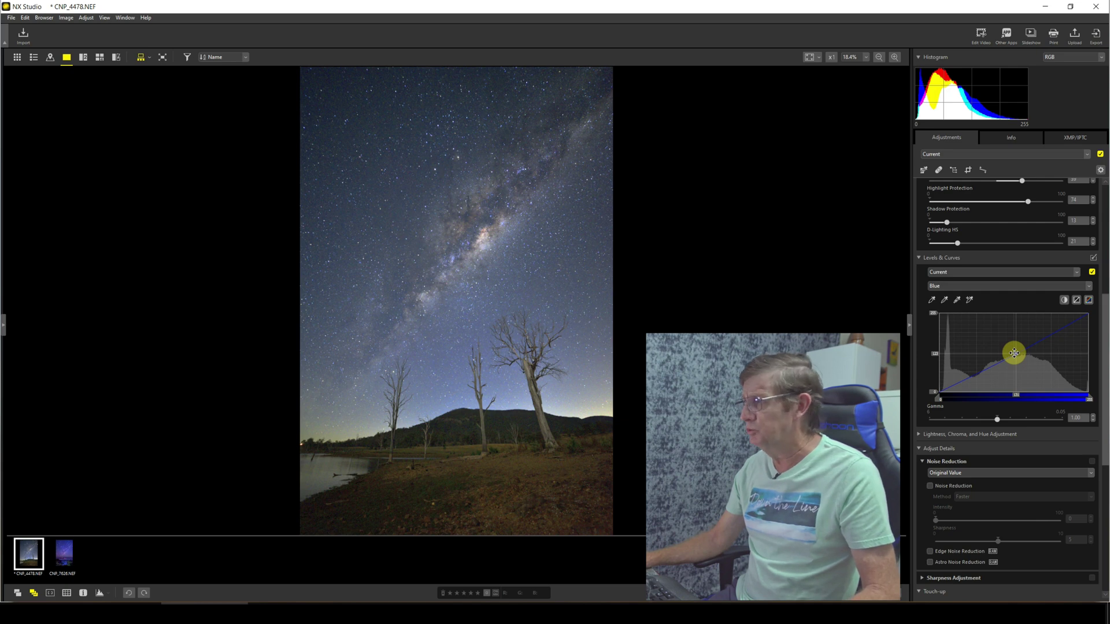
Back on the RGB curve, set gamma just below 1.00
{"action": "left_click", "coordinate": [961, 287]}
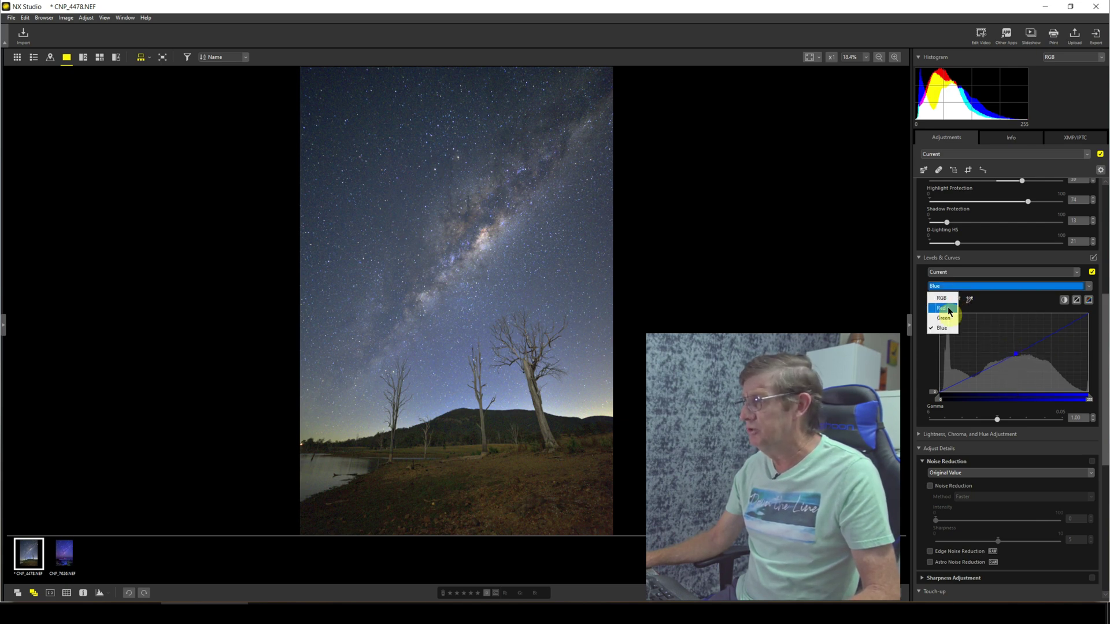
{"action": "left_click", "coordinate": [942, 298]}
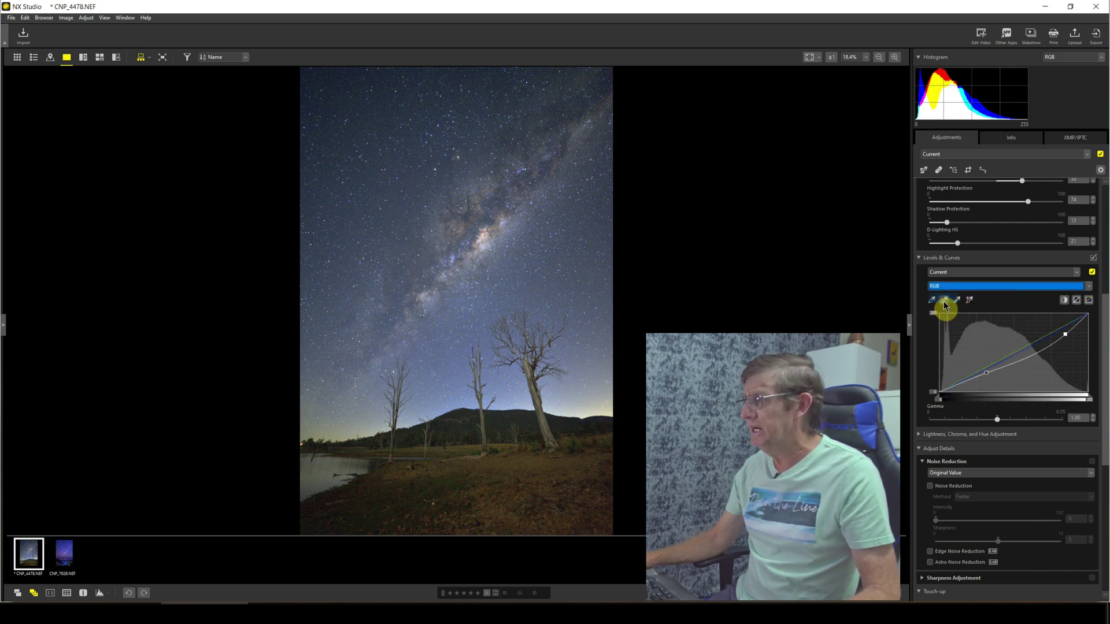
{"action": "left_click", "coordinate": [996, 419]}
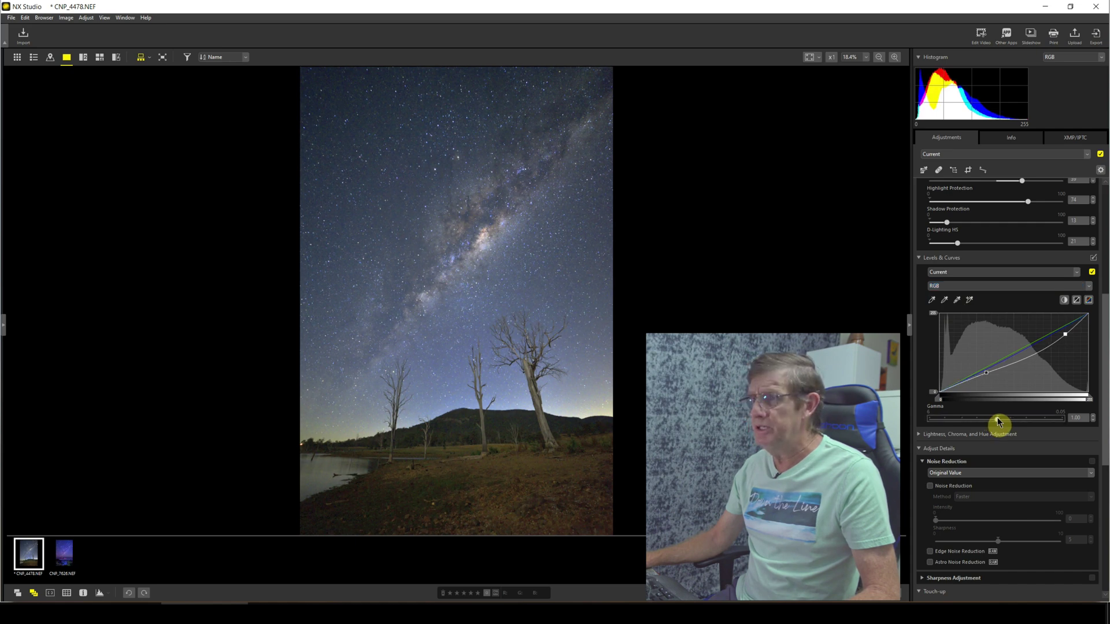
{"action": "left_click_drag", "start_coordinate": [997, 420], "coordinate": [1003, 423]}
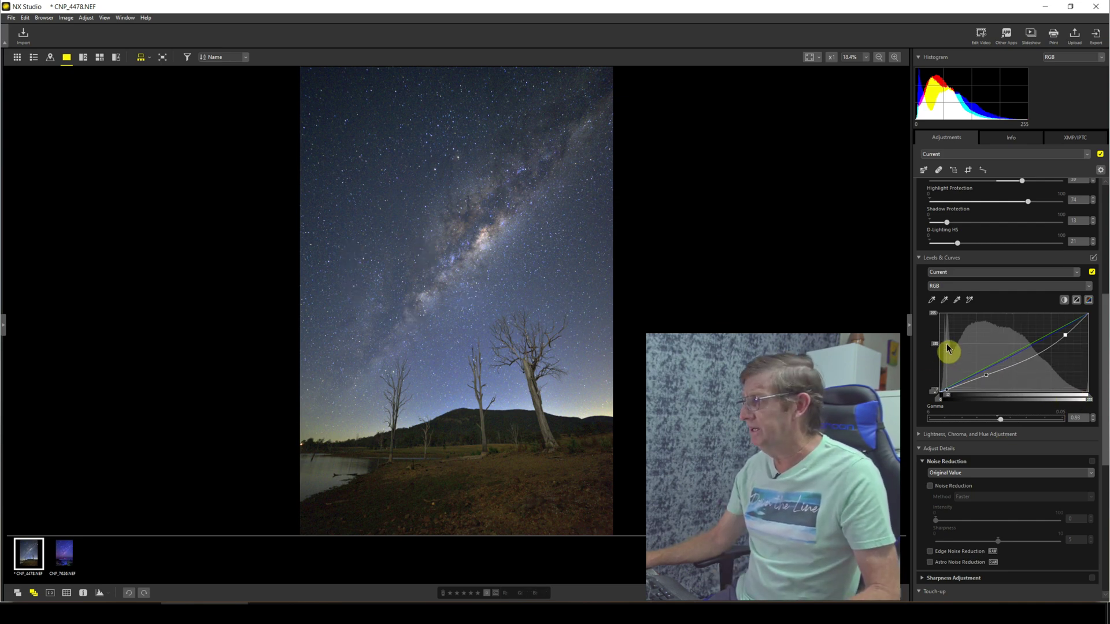
Enable Noise Reduction at intensity 6 with Astro Noise Reduction turned on
{"action": "left_click_drag", "start_coordinate": [1103, 366], "coordinate": [1097, 453]}
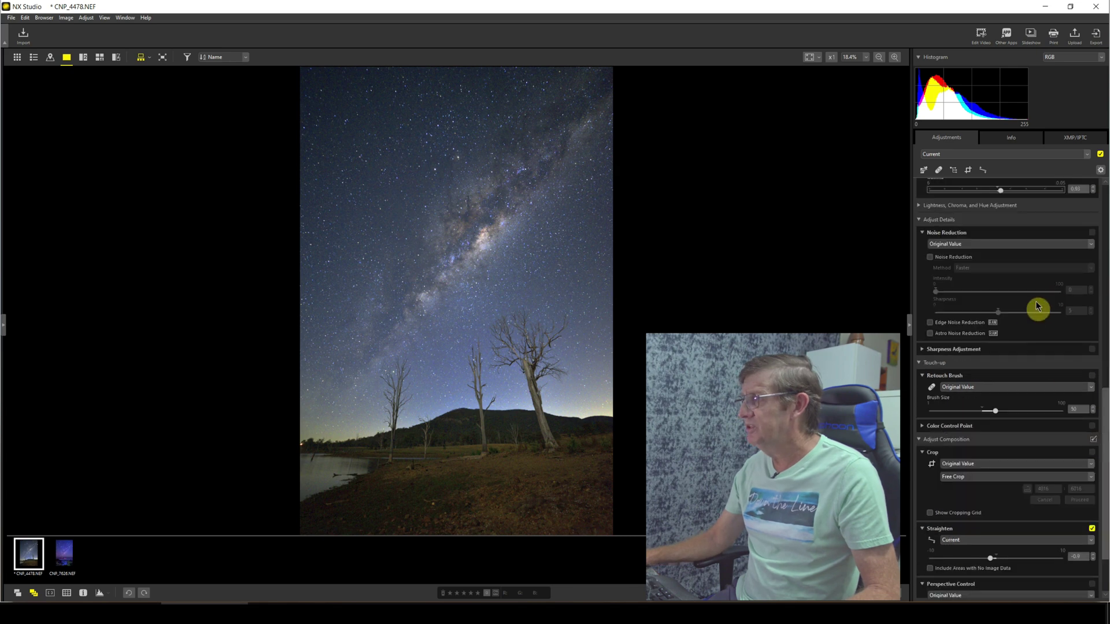
{"action": "left_click", "coordinate": [931, 258]}
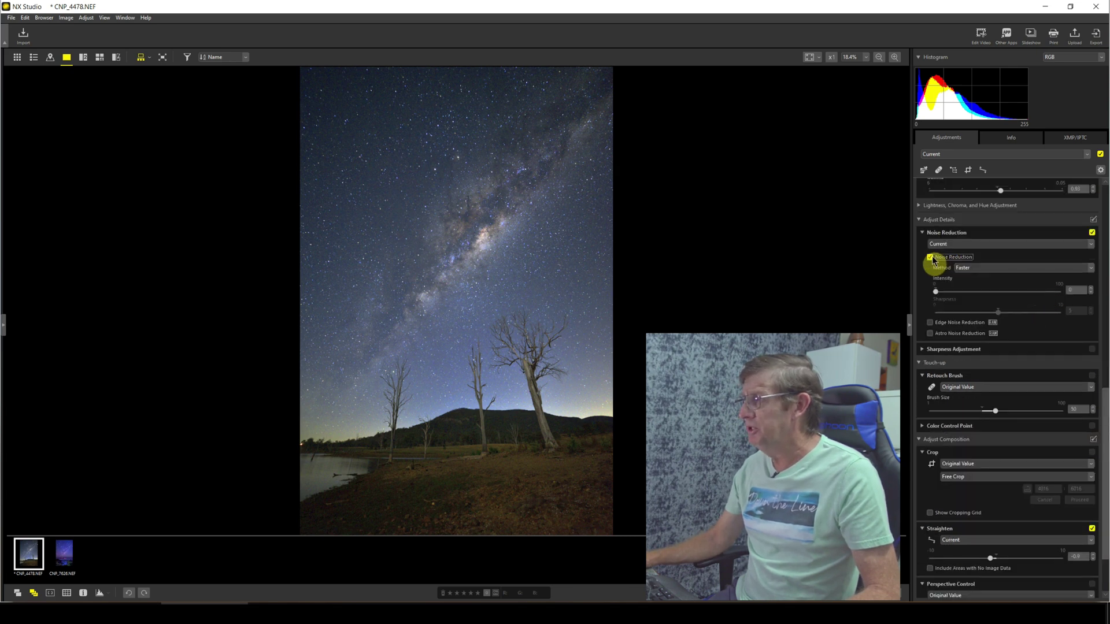
{"action": "mouse_move", "coordinate": [938, 295]}
{"action": "left_mouse_down"}
{"action": "mouse_move", "coordinate": [960, 297]}
{"action": "mouse_move", "coordinate": [945, 296]}
{"action": "left_mouse_up"}
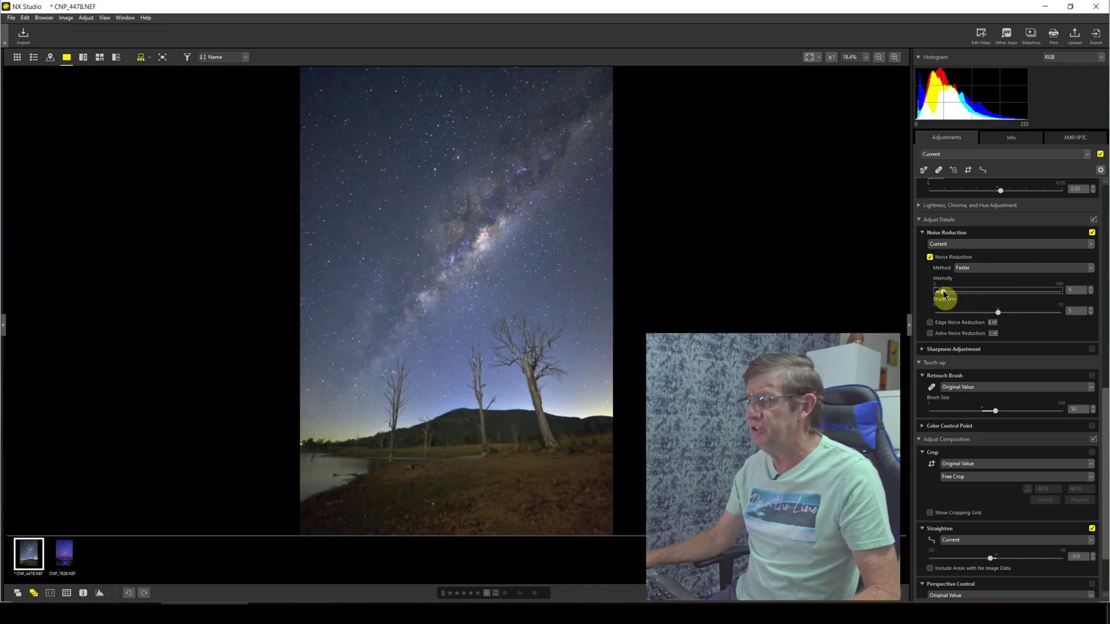
{"action": "left_click_drag", "start_coordinate": [947, 292], "coordinate": [944, 293]}
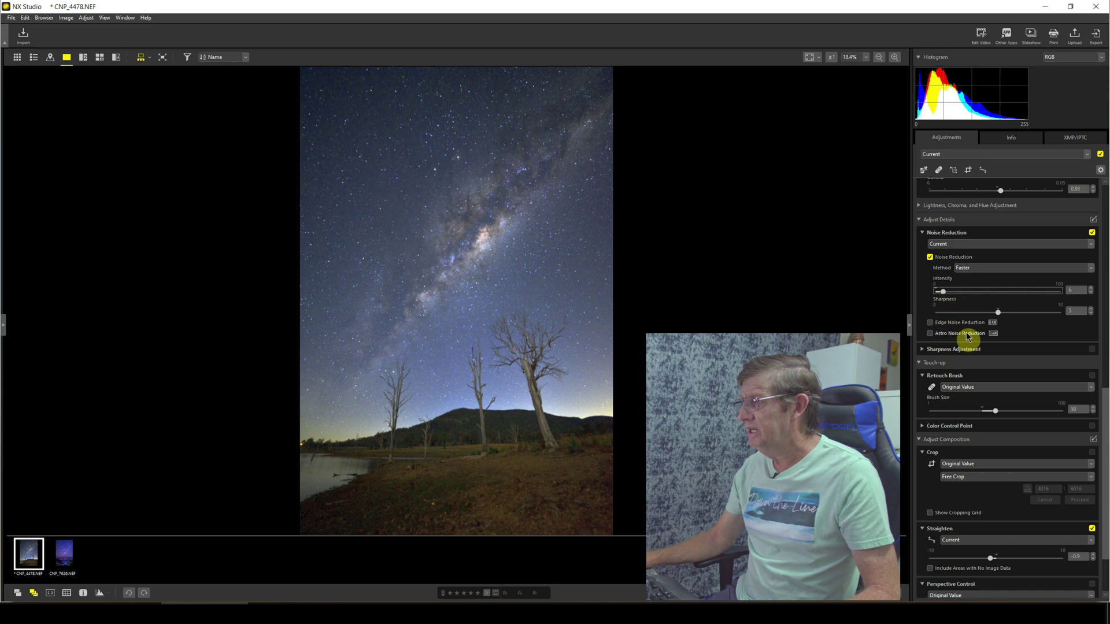
{"action": "left_click", "coordinate": [932, 338]}
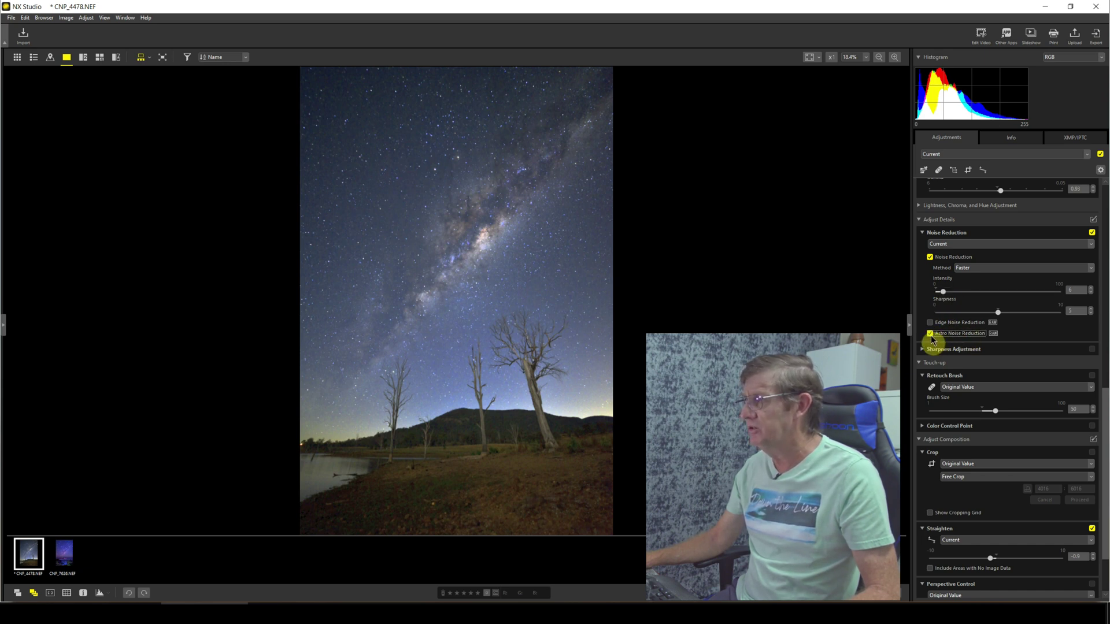
Enable Sharpness Adjustment with the sharpness amount set to 1
{"action": "left_click", "coordinate": [928, 349]}
{"action": "left_click", "coordinate": [931, 373]}
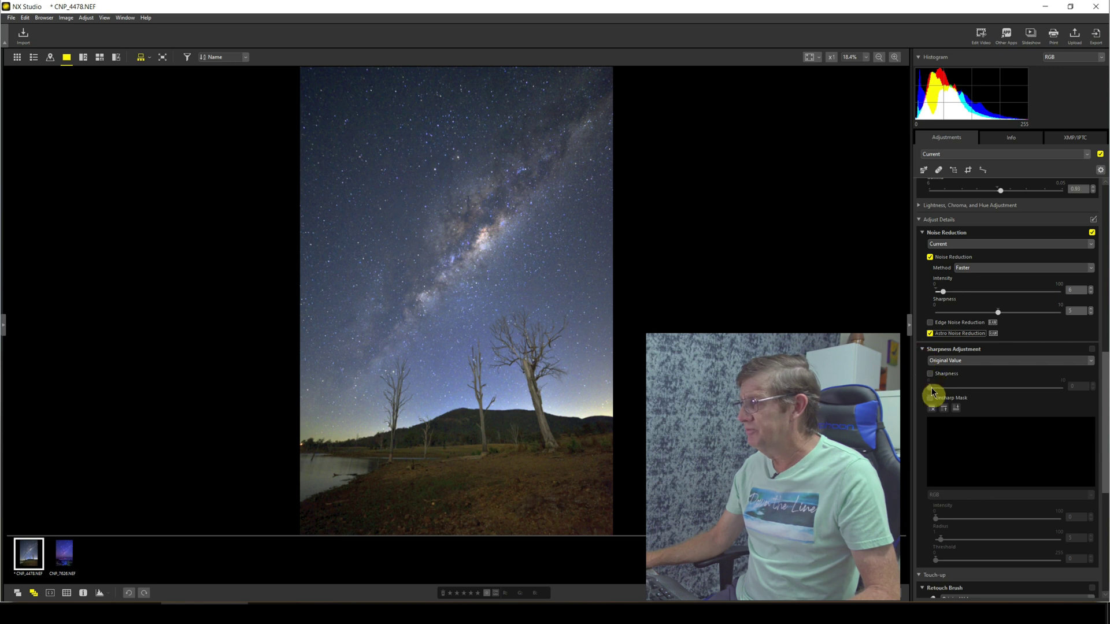
{"action": "left_click_drag", "start_coordinate": [935, 390], "coordinate": [946, 391]}
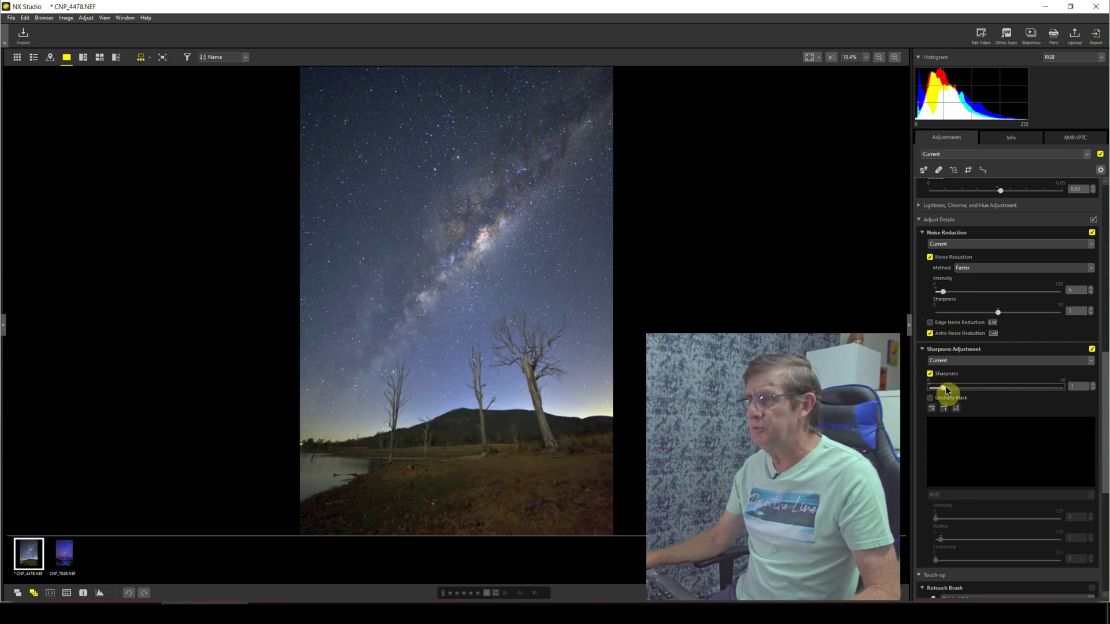
{"action": "scroll", "coordinate": [945, 391], "scroll_direction": "down", "scroll_amount": 5}
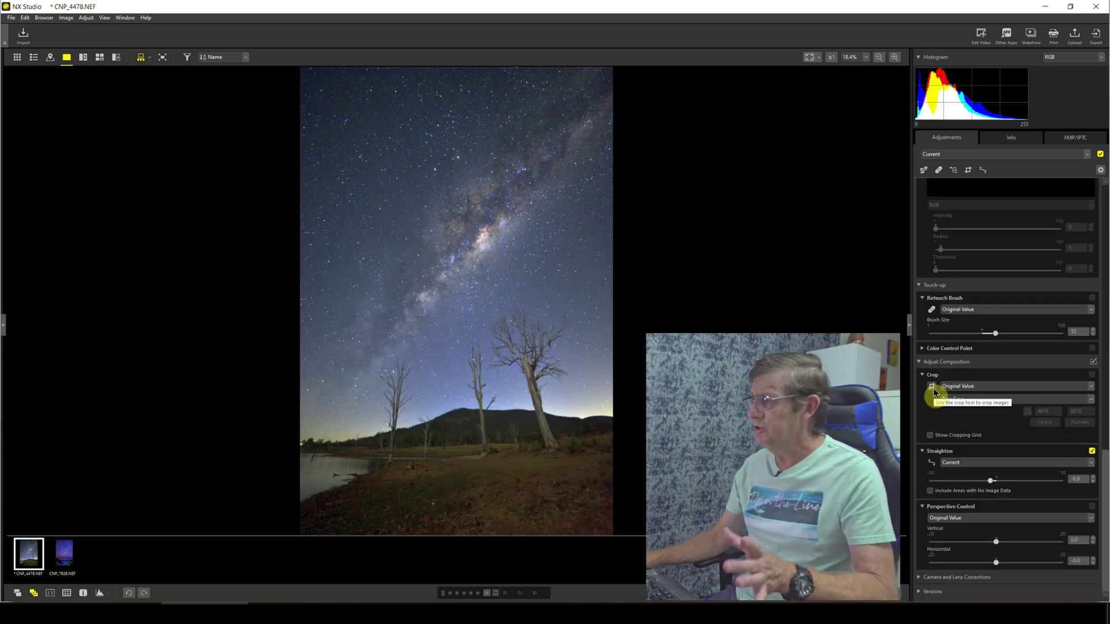
Apply a free crop to the Milky Way photo, trimming the bottom foreground and widening slightly right
{"action": "left_click", "coordinate": [933, 389]}
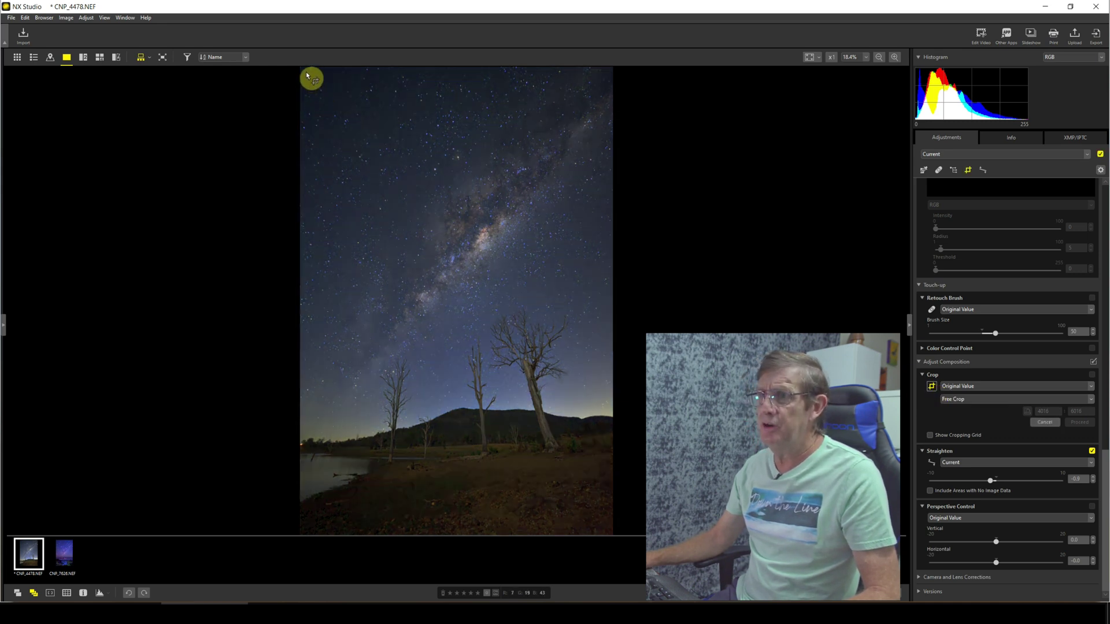
{"action": "left_click_drag", "start_coordinate": [307, 72], "coordinate": [602, 514]}
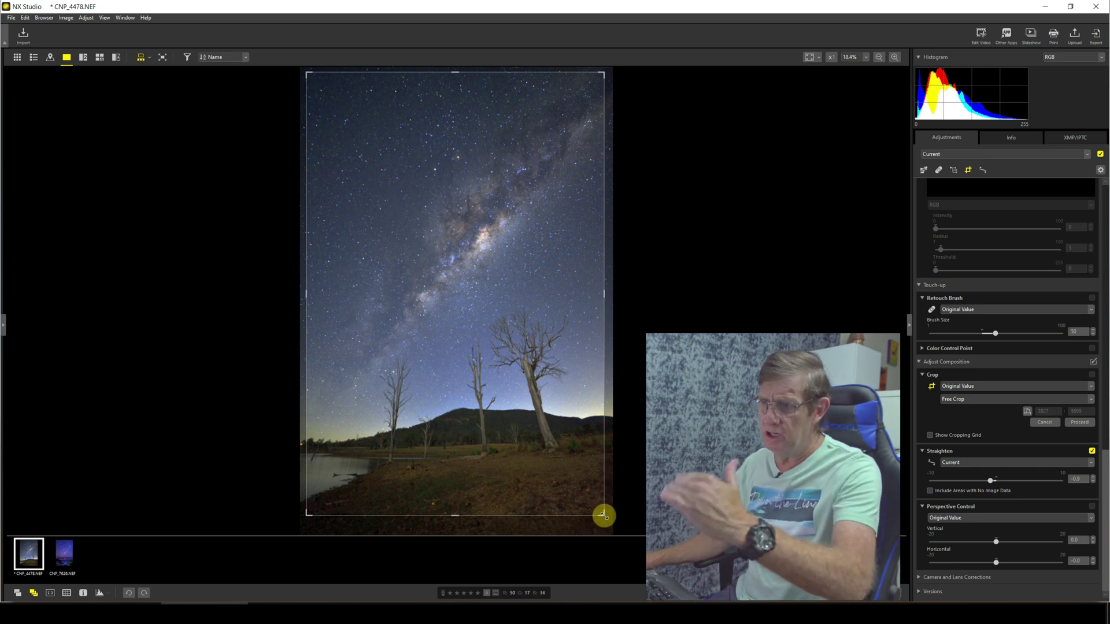
{"action": "left_click_drag", "start_coordinate": [602, 514], "coordinate": [606, 498]}
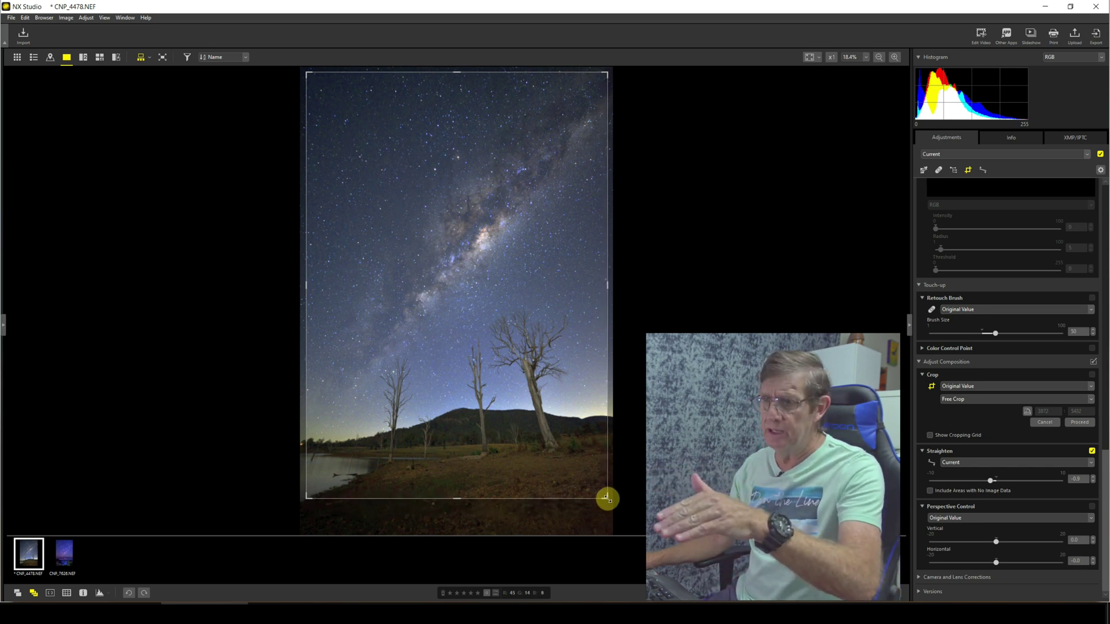
{"action": "left_click_drag", "start_coordinate": [606, 498], "coordinate": [610, 503]}
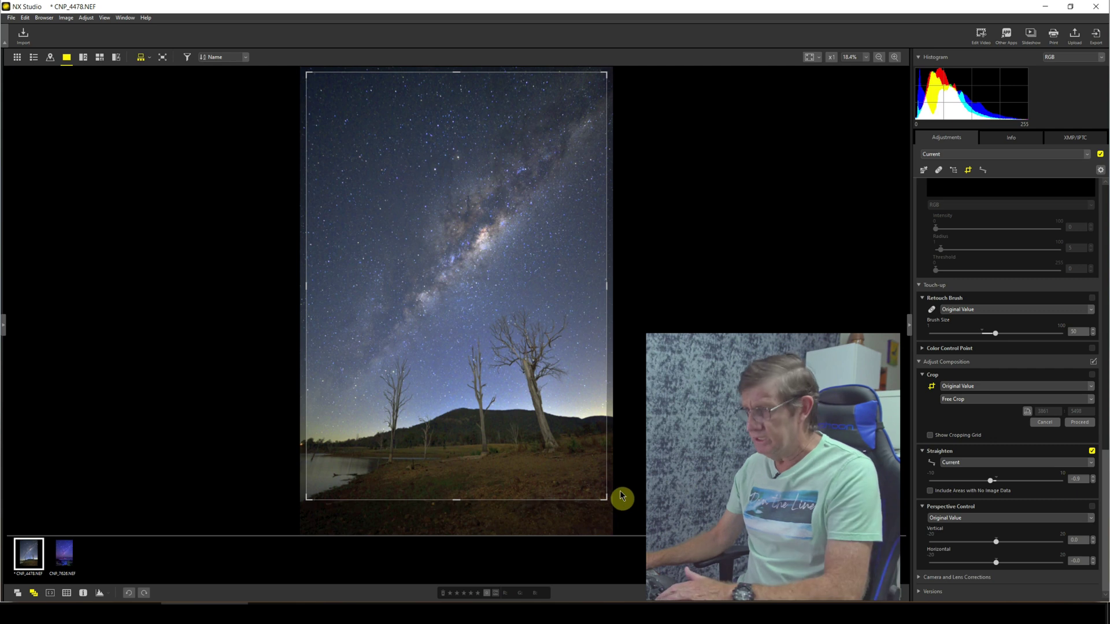
{"action": "key", "text": "Return"}
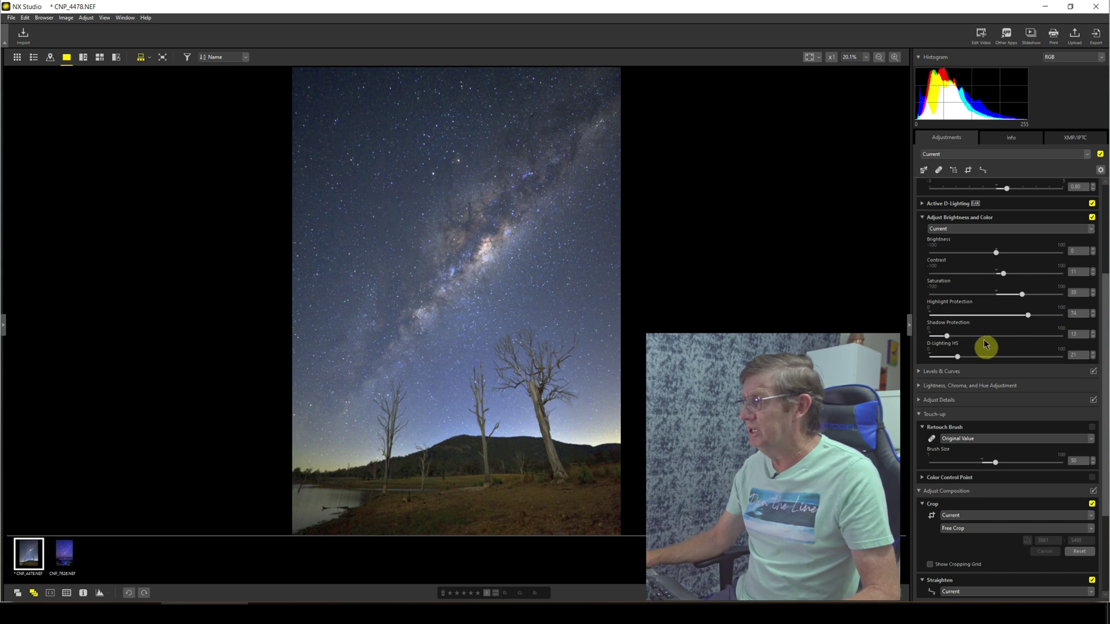
Push the overall Saturation slightly beyond 39 for a richer night sky
{"action": "left_click_drag", "start_coordinate": [1023, 298], "coordinate": [1023, 296]}
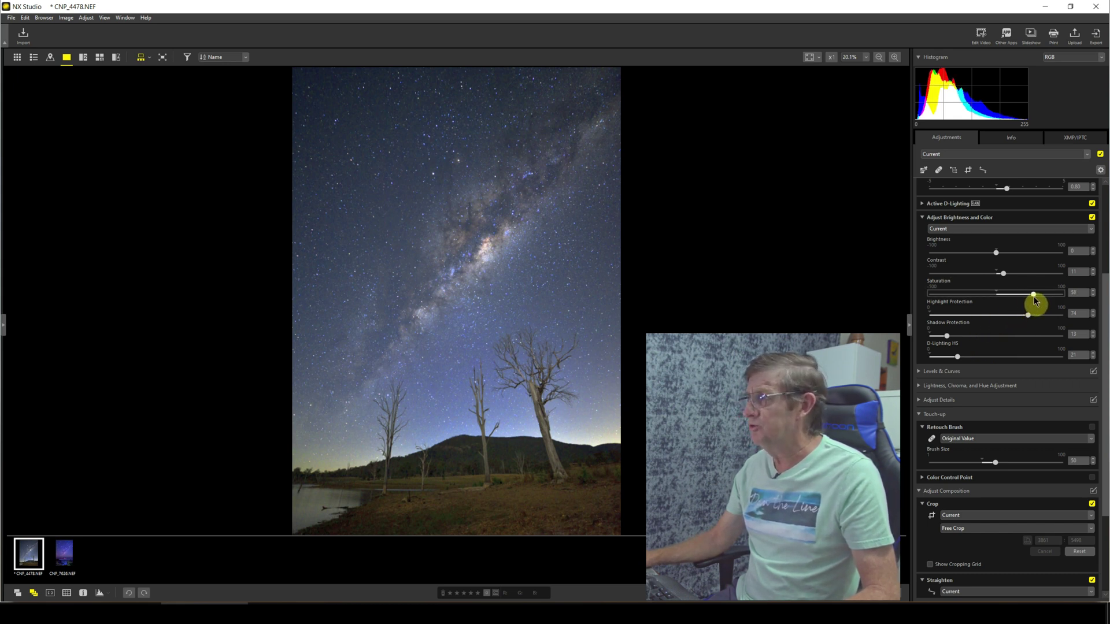
{"action": "left_click_drag", "start_coordinate": [1034, 296], "coordinate": [1032, 297]}
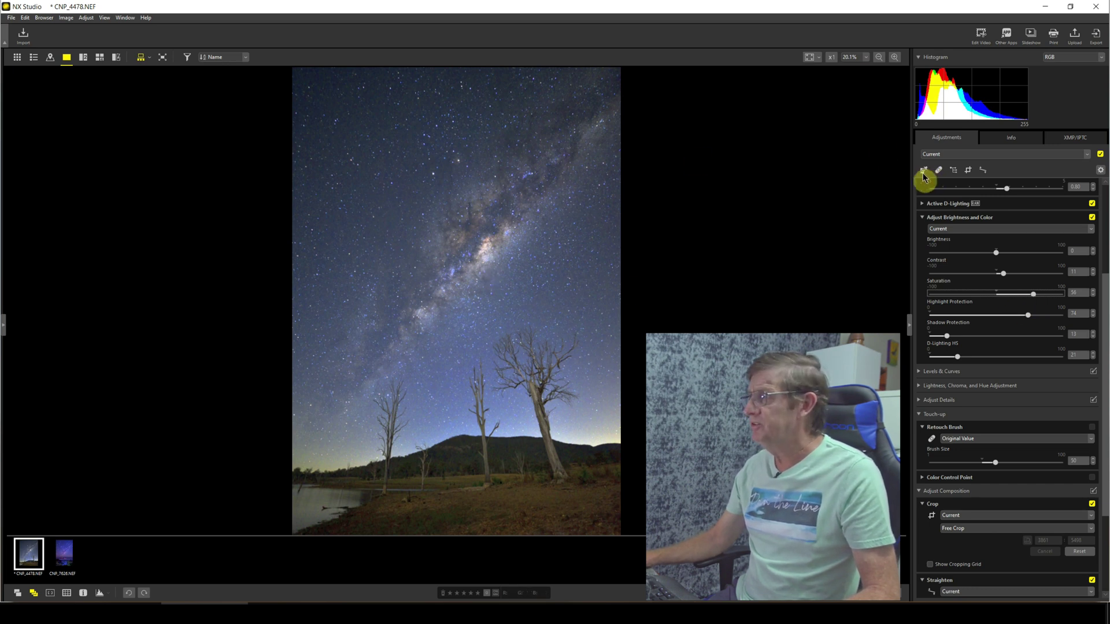
Place a colour control point on the Milky Way core and enlarge its area of effect
{"action": "left_click", "coordinate": [955, 171]}
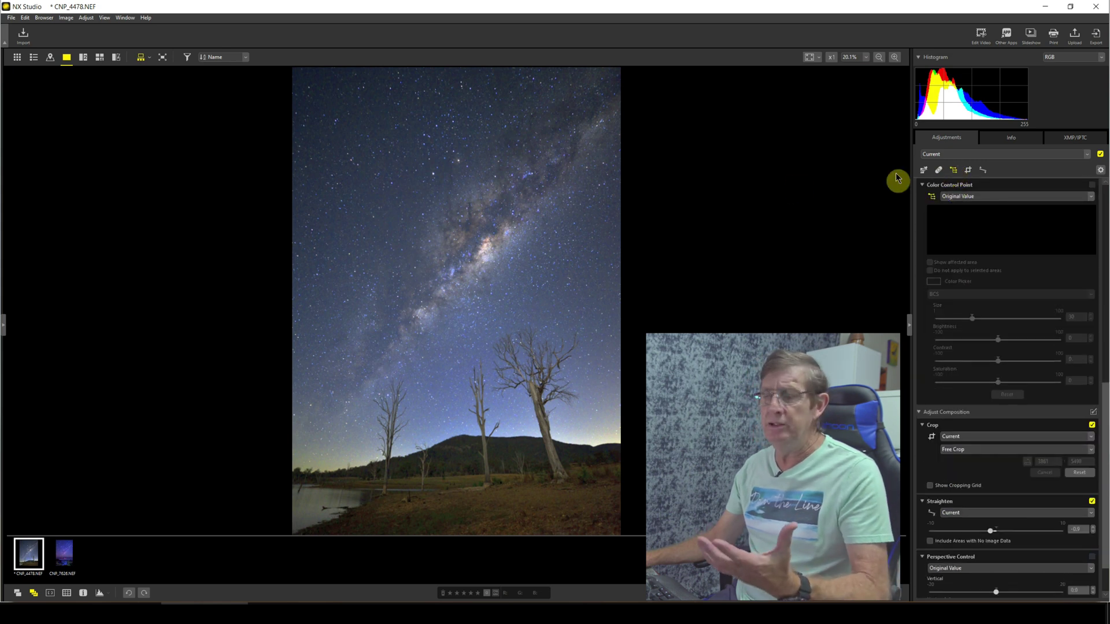
{"action": "left_click", "coordinate": [475, 232]}
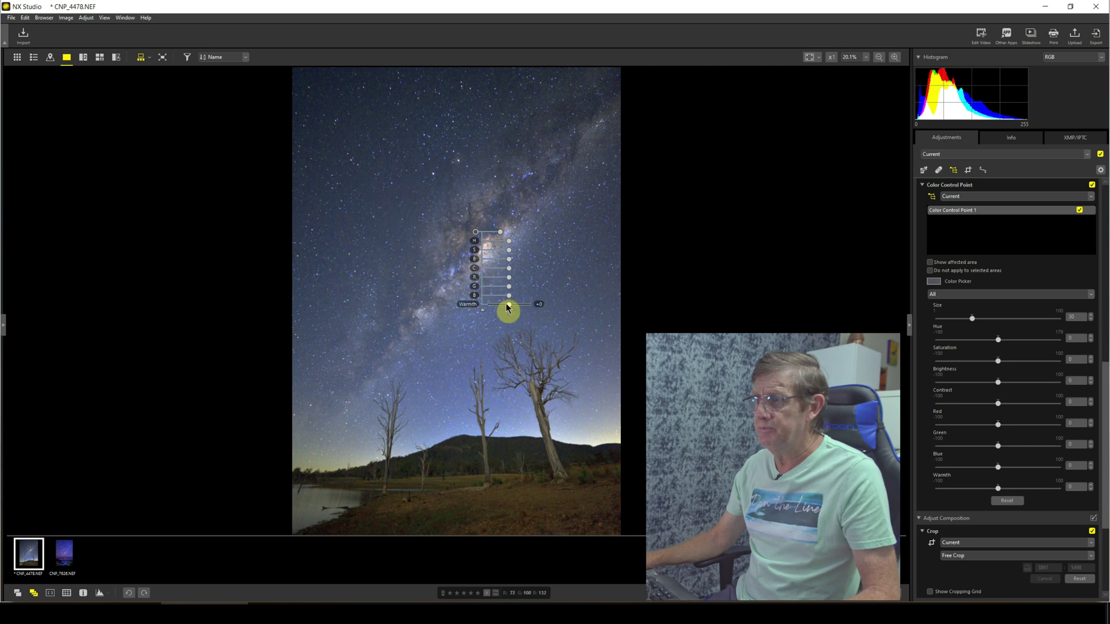
{"action": "left_click_drag", "start_coordinate": [506, 307], "coordinate": [505, 307]}
{"action": "left_click_drag", "start_coordinate": [499, 232], "coordinate": [469, 229]}
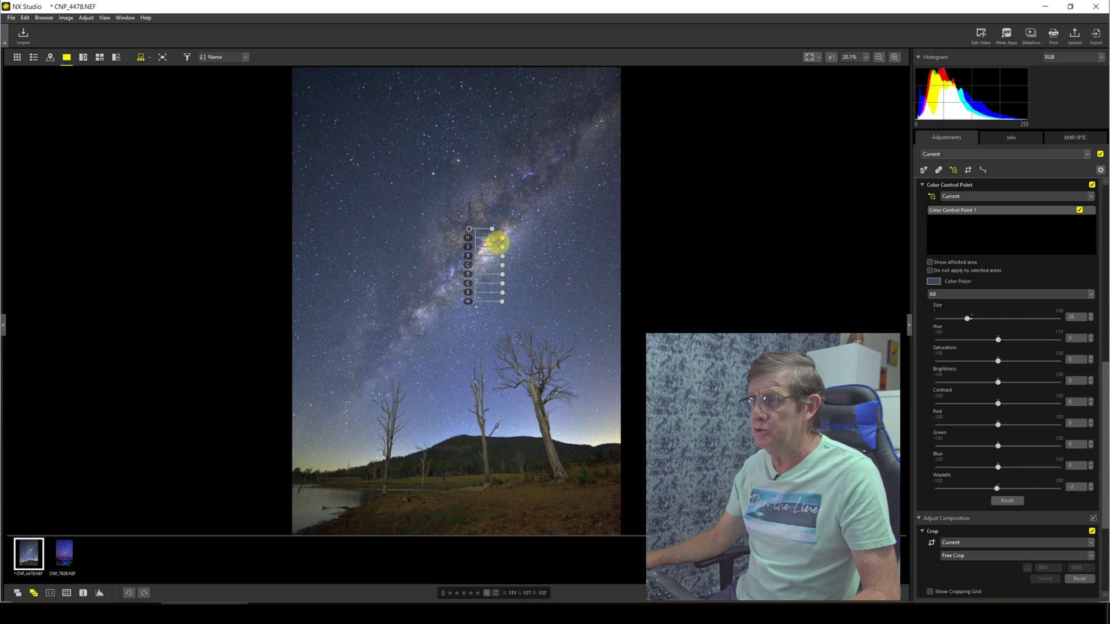
Boost the core point's saturation to 23, adjust its contrast and add a little green
{"action": "left_click", "coordinate": [502, 247]}
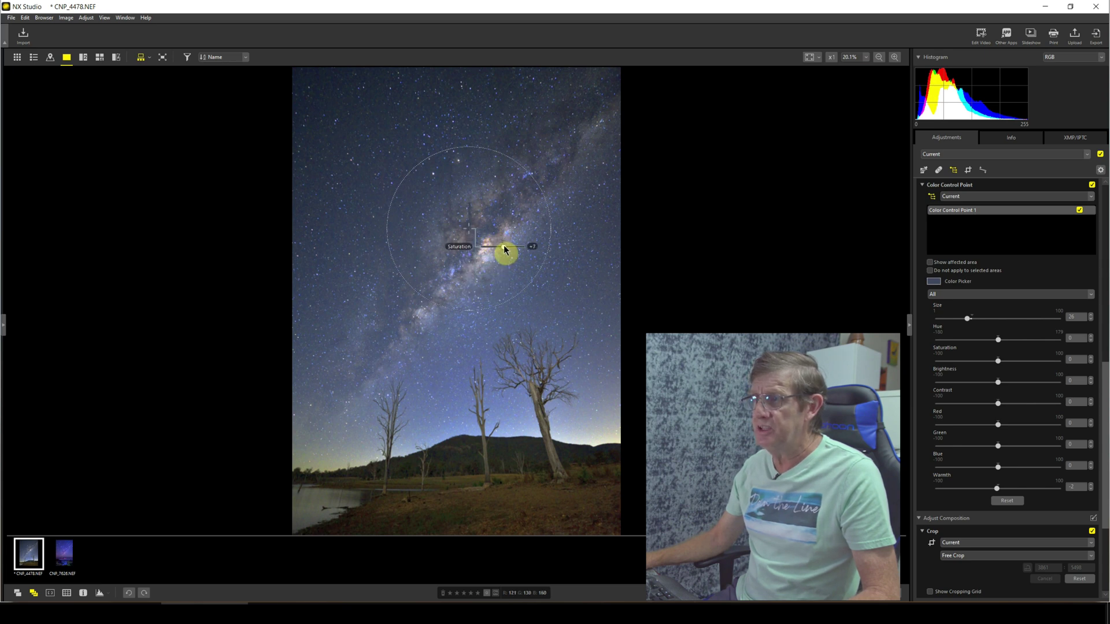
{"action": "left_click_drag", "start_coordinate": [506, 249], "coordinate": [506, 277]}
{"action": "left_click", "coordinate": [503, 270]}
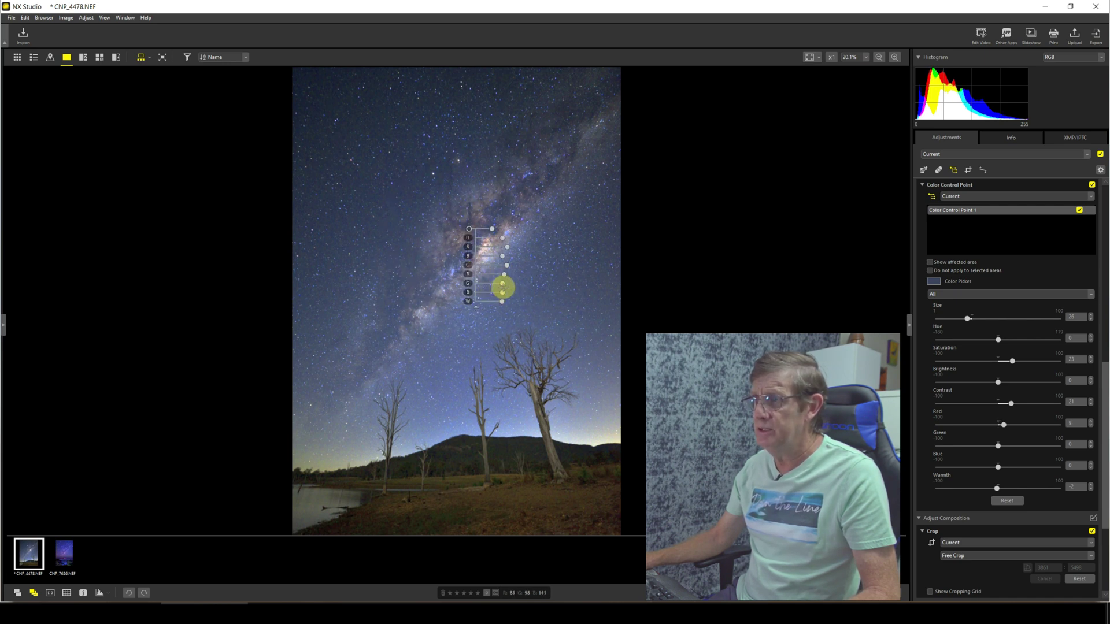
{"action": "left_click", "coordinate": [501, 283]}
{"action": "left_click_drag", "start_coordinate": [504, 289], "coordinate": [505, 306]}
Adjust the core point's warmth and darken its brightness to -4
{"action": "left_click", "coordinate": [503, 305]}
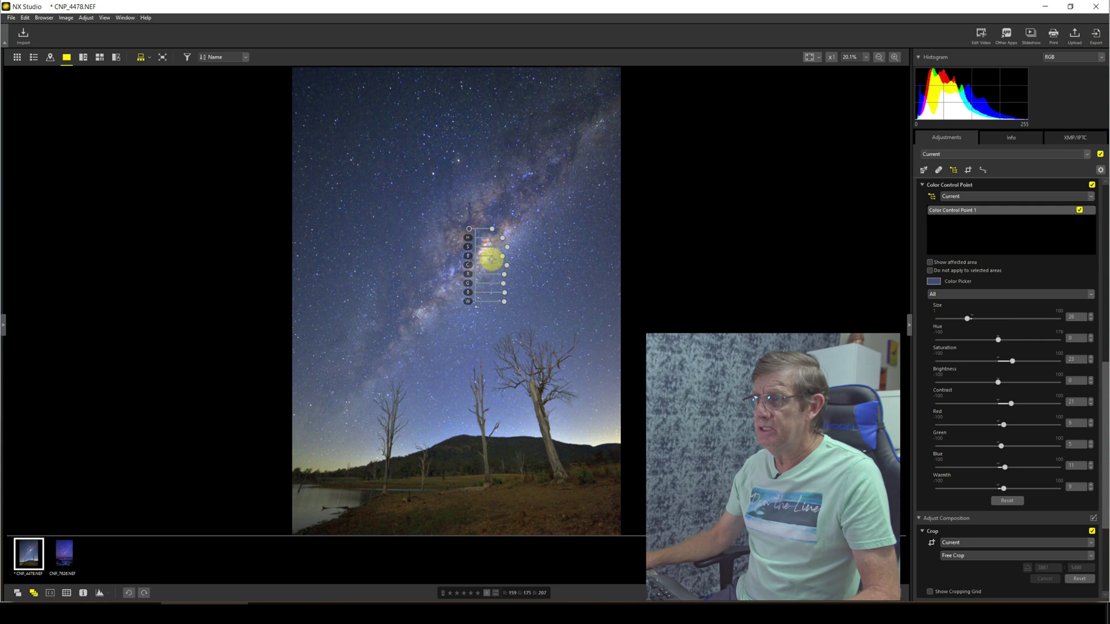
{"action": "left_click", "coordinate": [502, 256]}
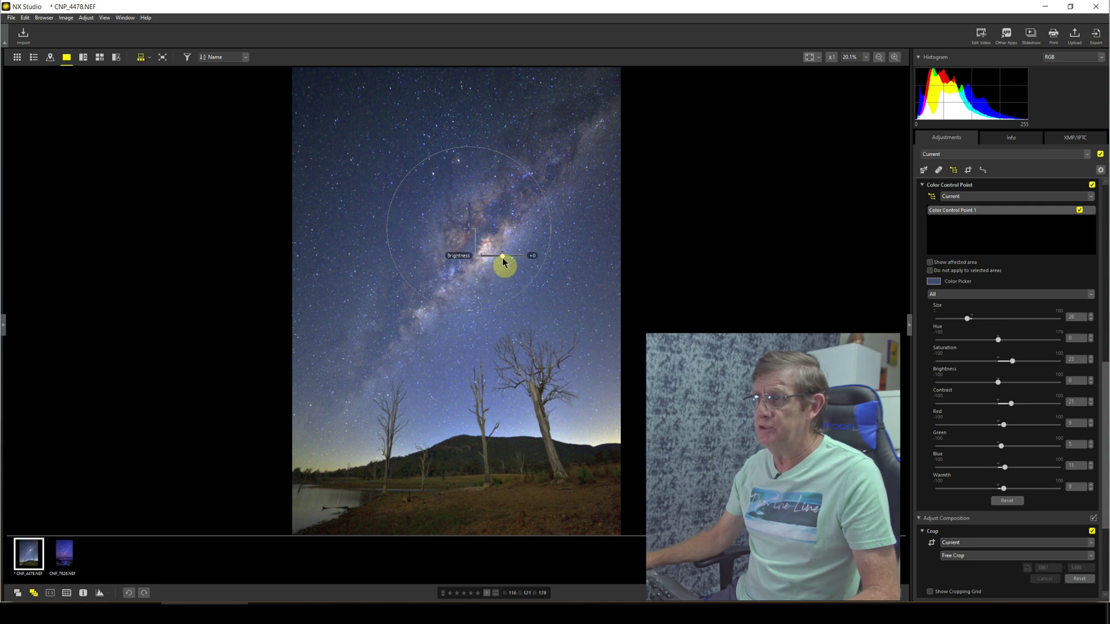
{"action": "left_click_drag", "start_coordinate": [502, 262], "coordinate": [503, 261]}
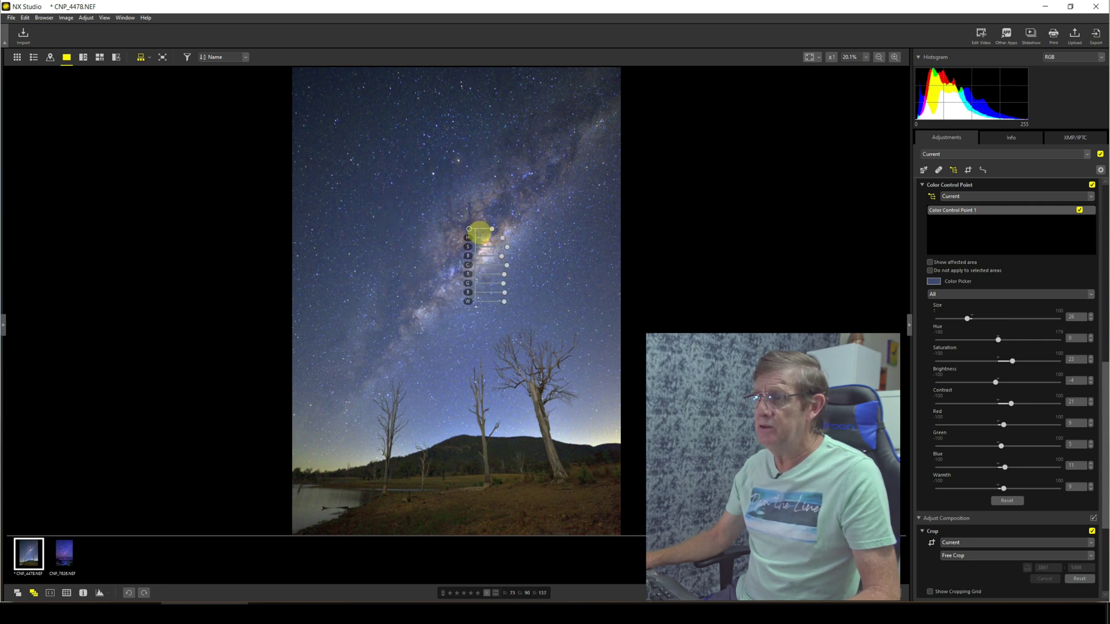
{"action": "right_click", "coordinate": [469, 229]}
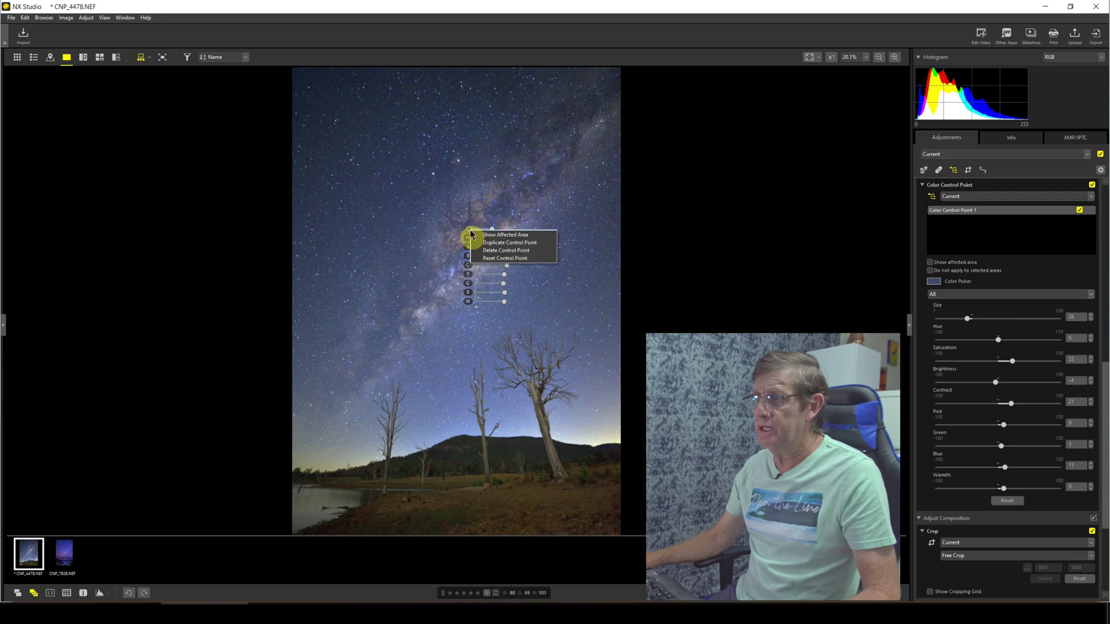
Duplicate the core point twice, placing copies in the upper sky and left of the core
{"action": "left_click", "coordinate": [483, 242]}
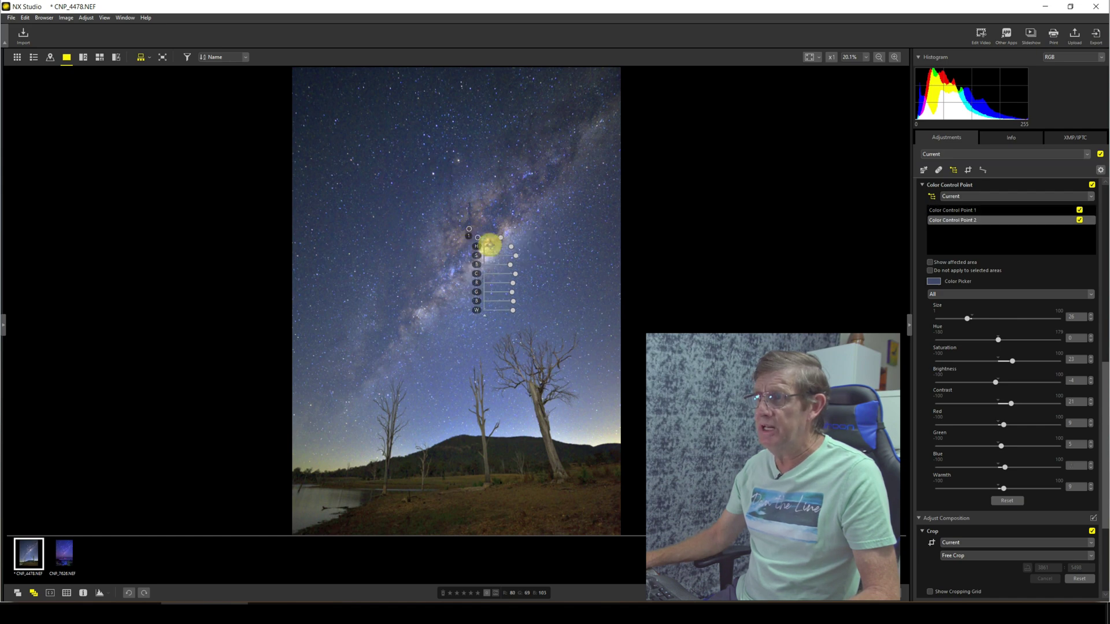
{"action": "left_click_drag", "start_coordinate": [483, 232], "coordinate": [556, 142]}
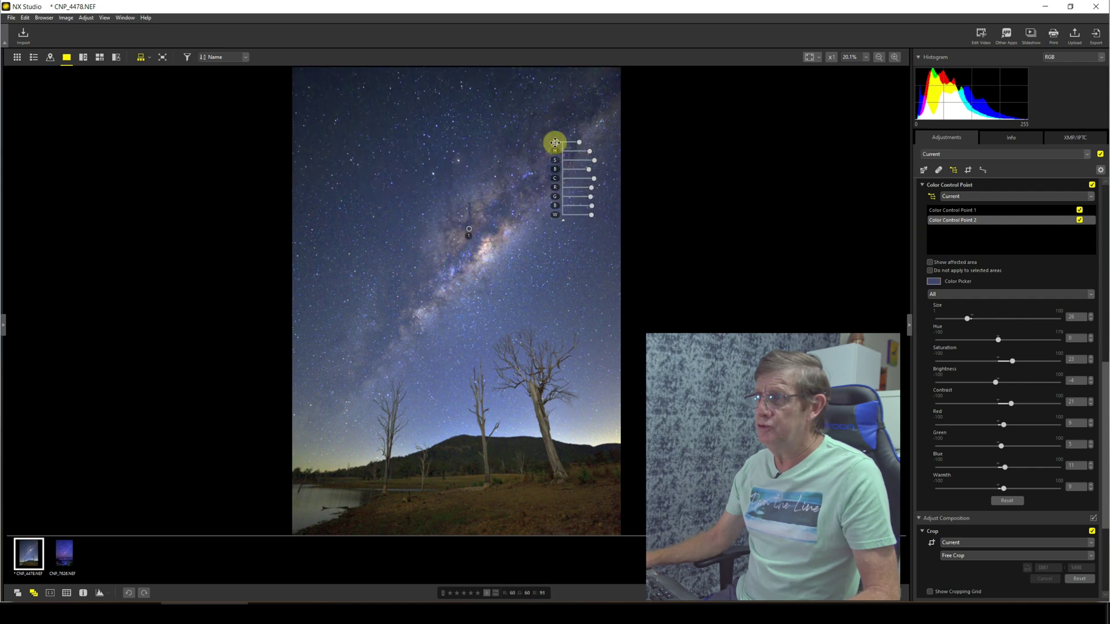
{"action": "right_click", "coordinate": [555, 143]}
{"action": "left_click", "coordinate": [562, 155]}
{"action": "left_click_drag", "start_coordinate": [565, 149], "coordinate": [402, 321]}
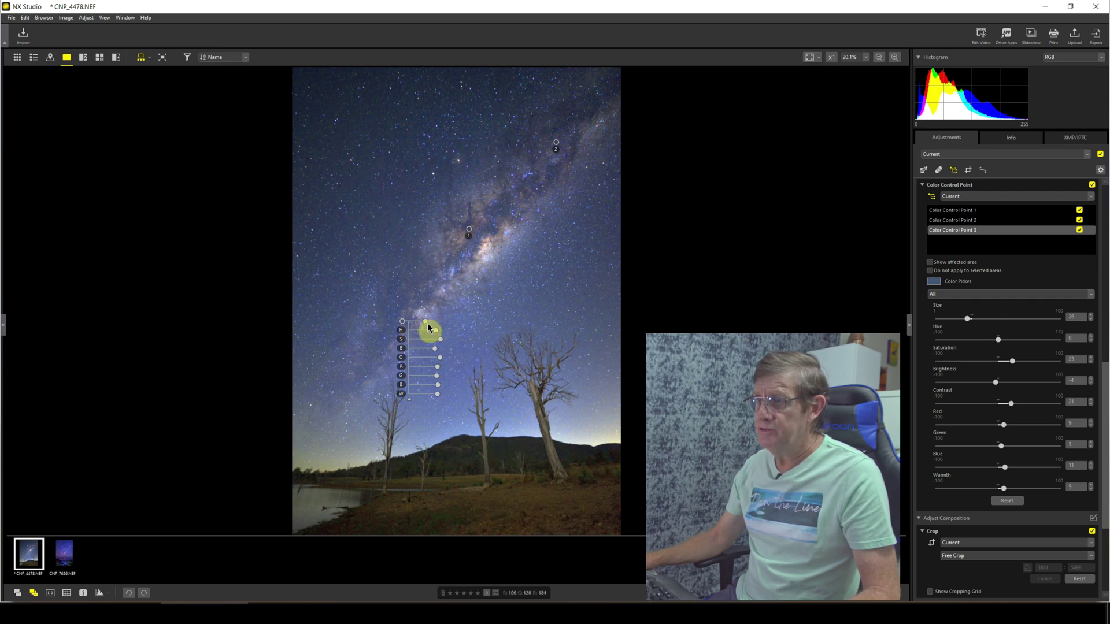
{"action": "left_click_drag", "start_coordinate": [426, 322], "coordinate": [423, 322]}
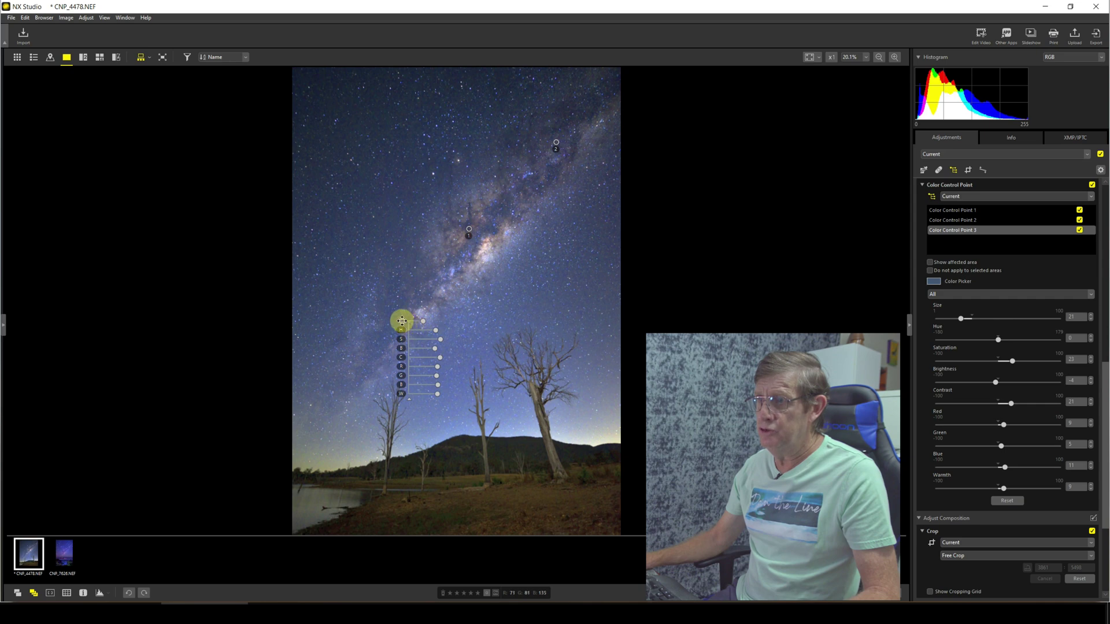
Add a fourth control point near the lower-left horizon and adjust its contrast
{"action": "right_click", "coordinate": [402, 321]}
{"action": "left_click", "coordinate": [414, 336]}
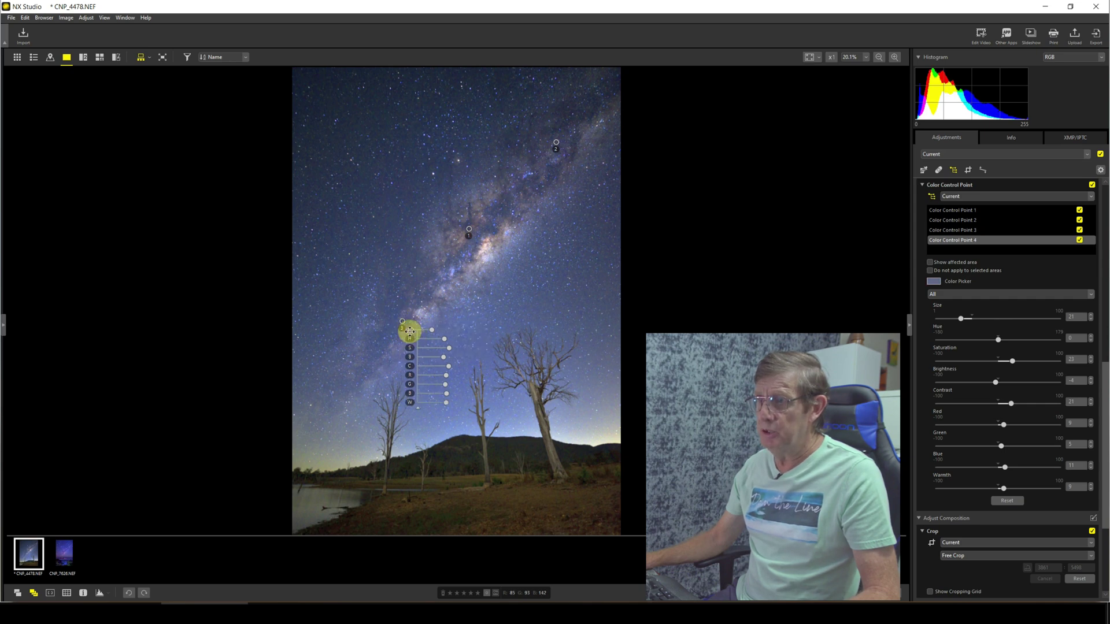
{"action": "left_click_drag", "start_coordinate": [409, 331], "coordinate": [331, 403]}
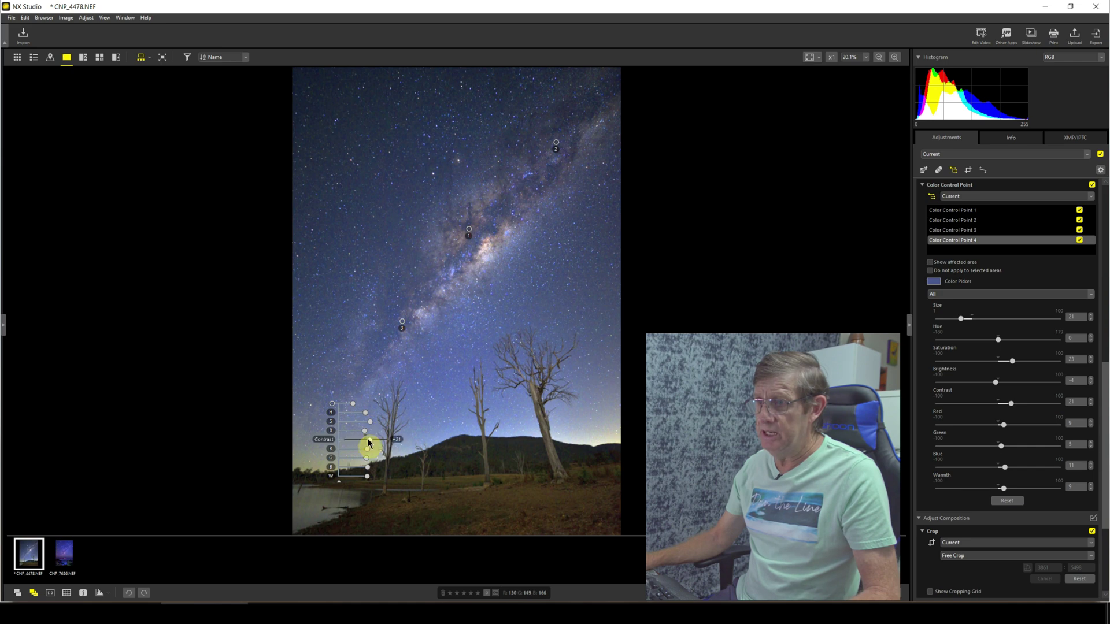
{"action": "left_click_drag", "start_coordinate": [365, 439], "coordinate": [369, 443]}
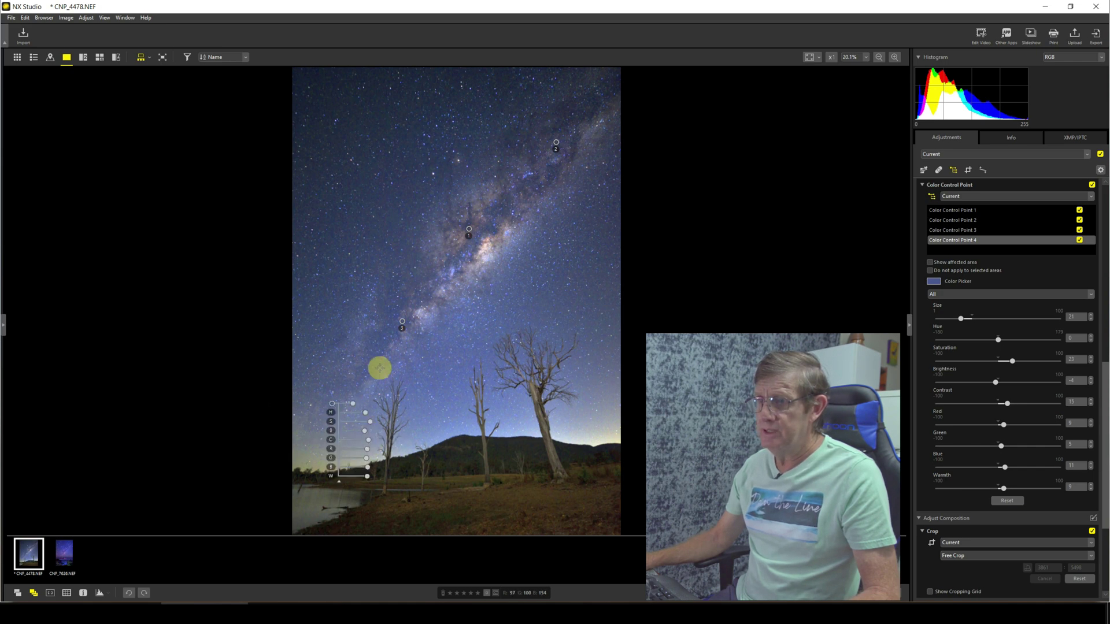
Raise the third control point's contrast to 25 and hide the control points
{"action": "left_click", "coordinate": [402, 322]}
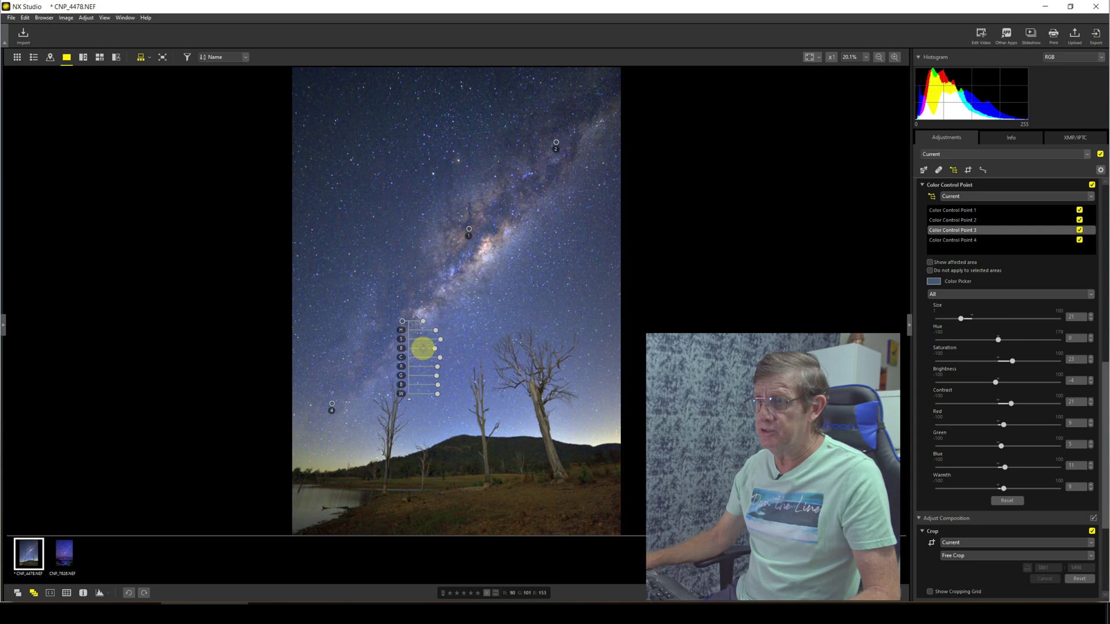
{"action": "left_click_drag", "start_coordinate": [434, 357], "coordinate": [441, 358]}
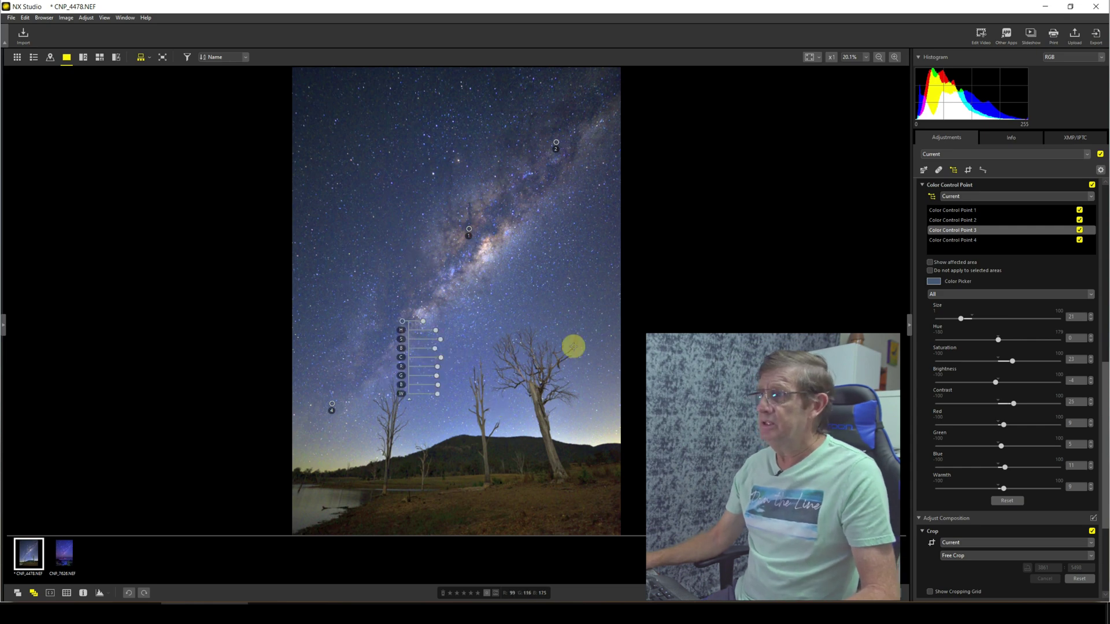
{"action": "left_click", "coordinate": [954, 170]}
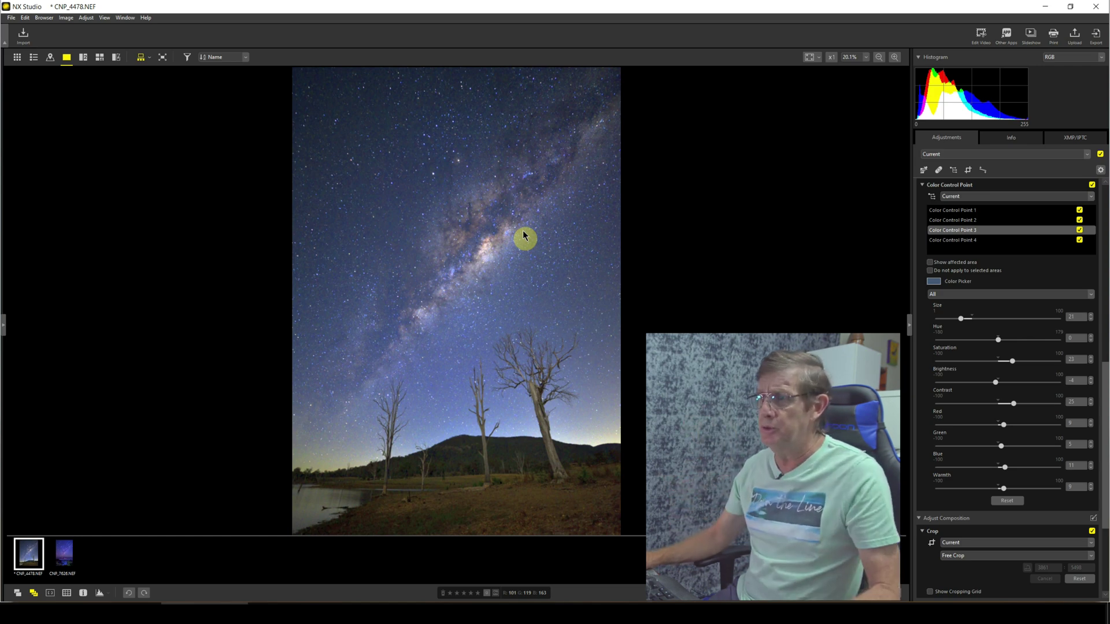
Preview Active D-Lighting at High, then set it back to Normal
{"action": "mouse_move", "coordinate": [964, 246]}
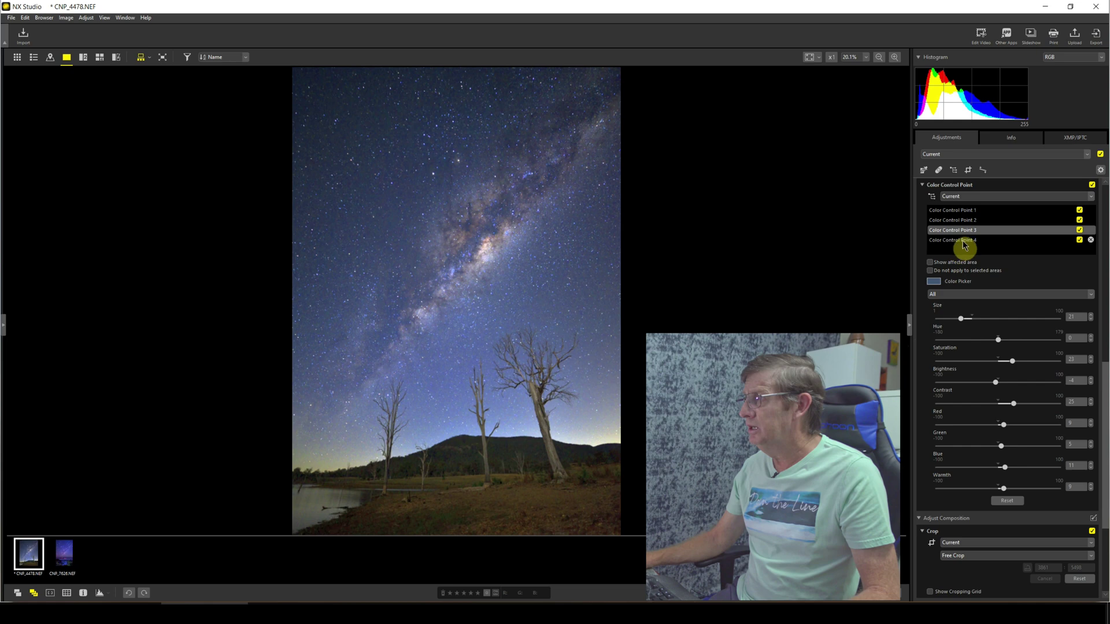
{"action": "scroll", "coordinate": [964, 246], "scroll_direction": "up", "scroll_amount": 8}
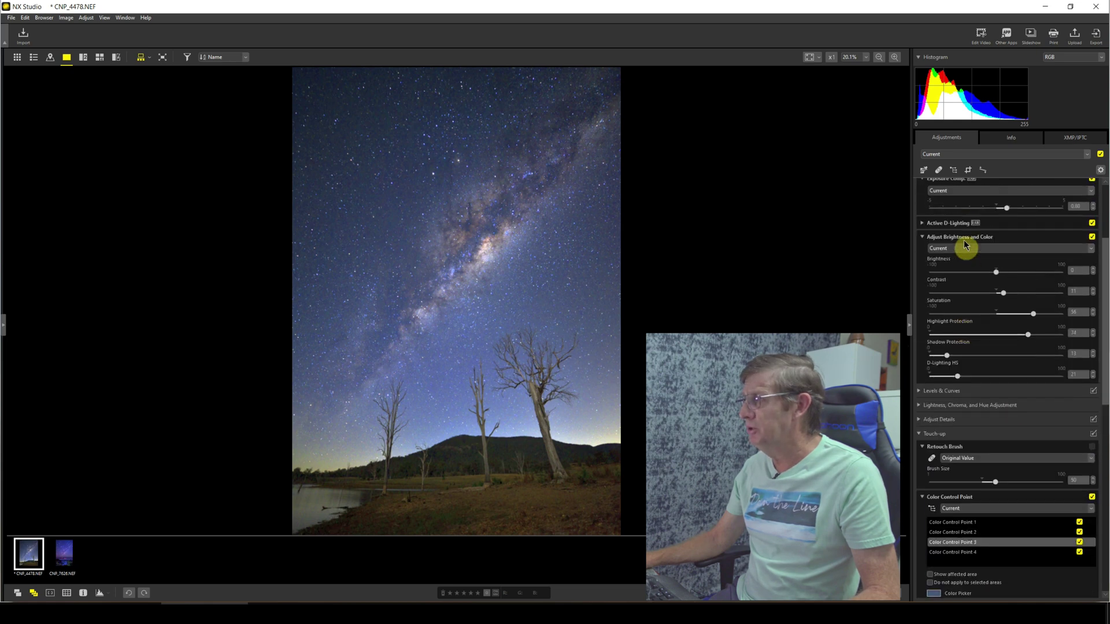
{"action": "scroll", "coordinate": [964, 246], "scroll_direction": "up", "scroll_amount": 2}
{"action": "left_click_drag", "start_coordinate": [1005, 355], "coordinate": [1009, 363]}
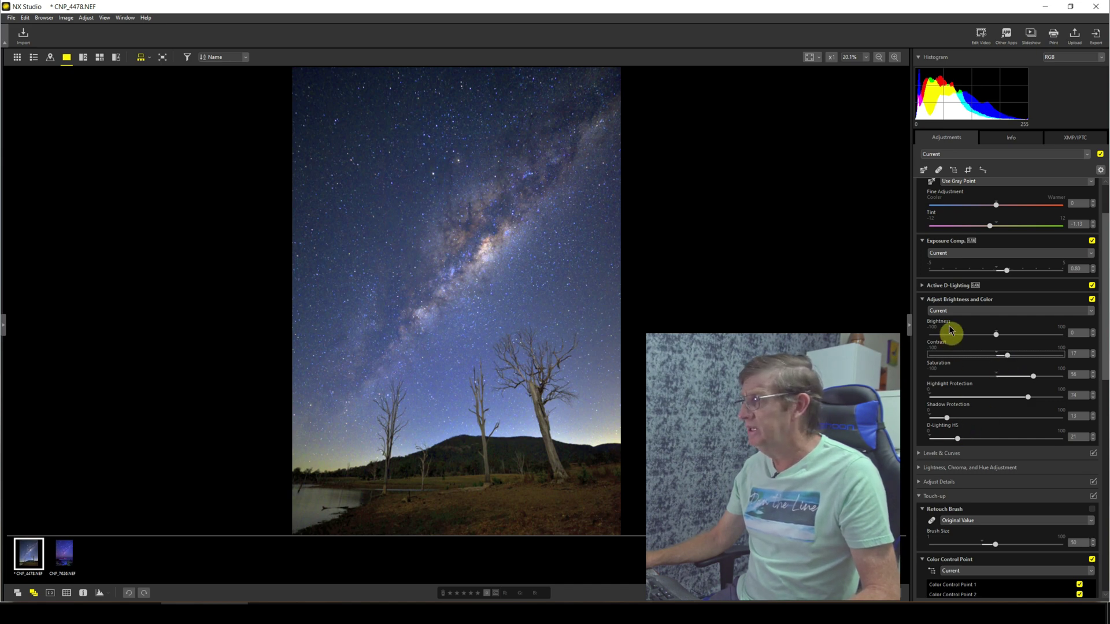
{"action": "scroll", "coordinate": [950, 320], "scroll_direction": "up", "scroll_amount": 2}
{"action": "left_click", "coordinate": [924, 309]}
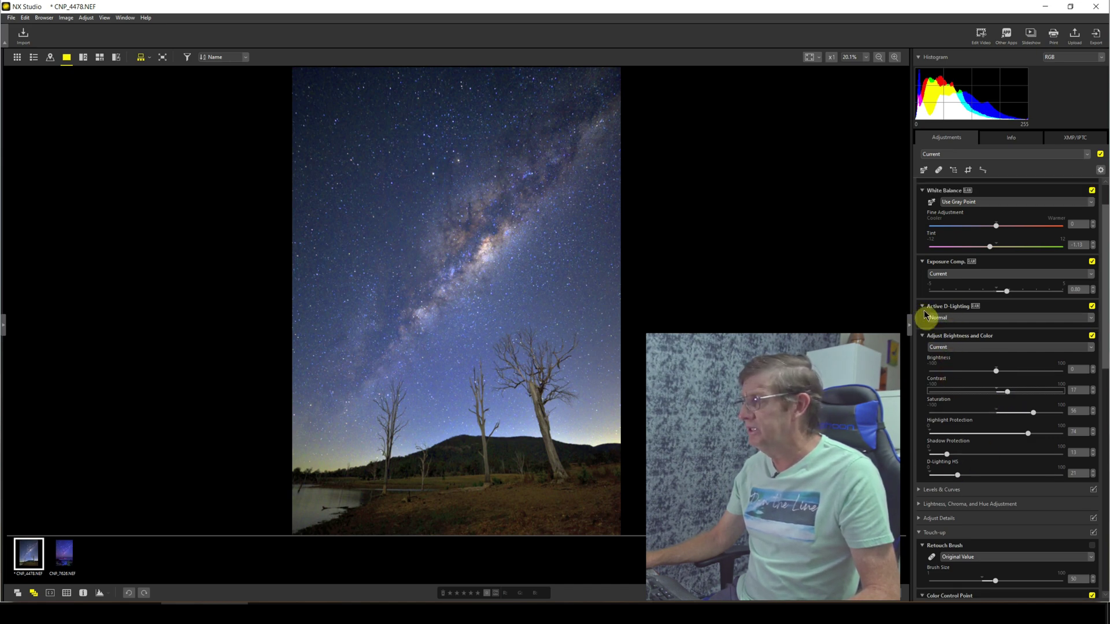
{"action": "left_click", "coordinate": [932, 317]}
{"action": "left_click", "coordinate": [942, 373]}
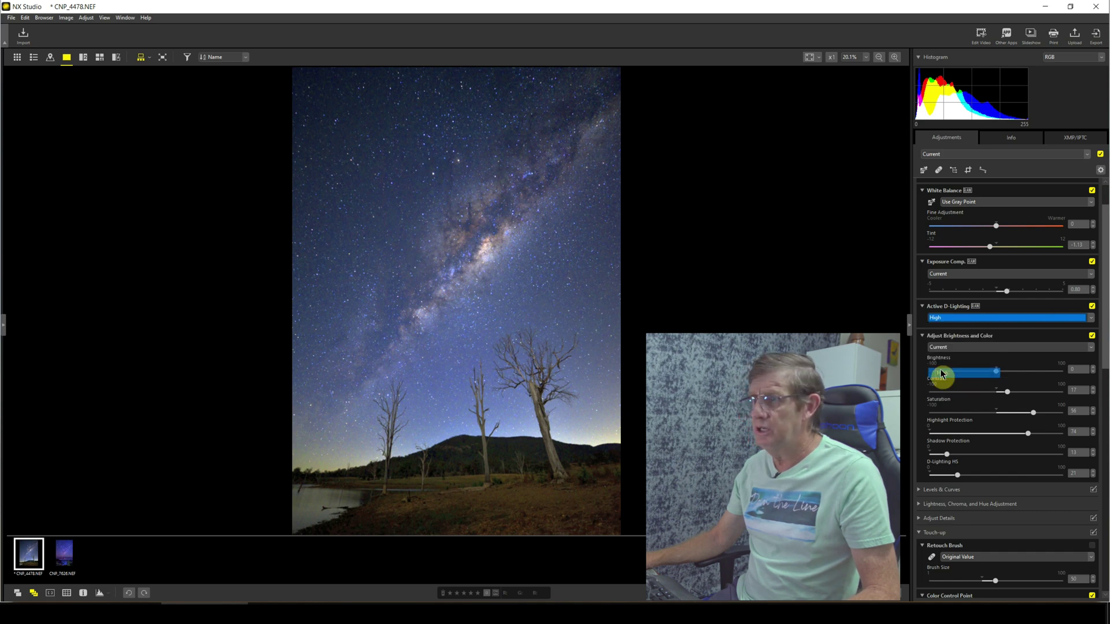
{"action": "left_click", "coordinate": [949, 317]}
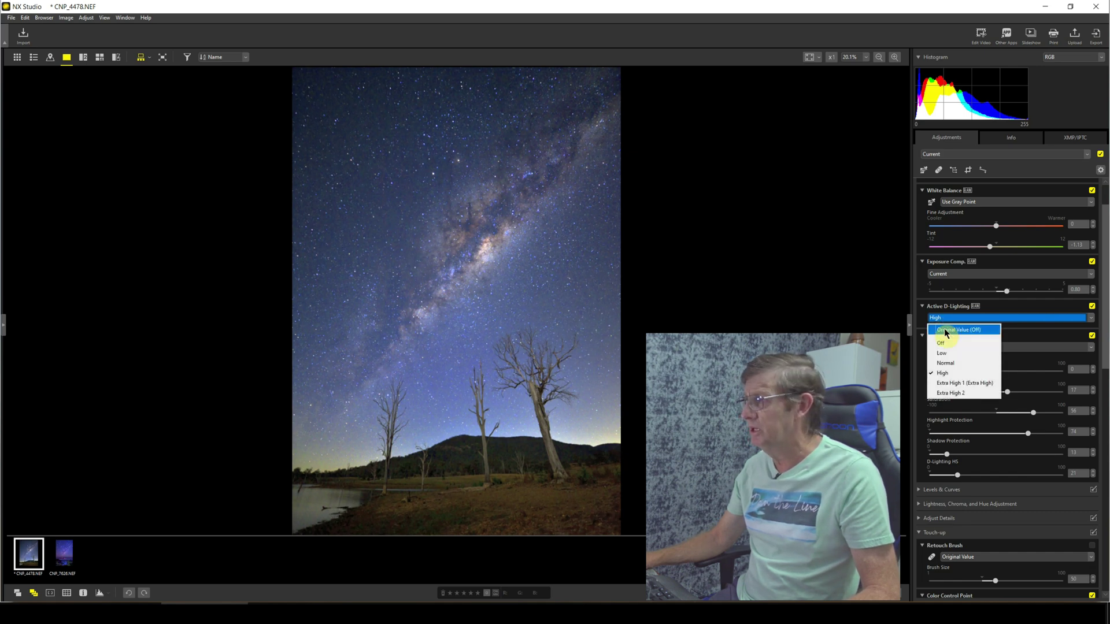
{"action": "left_click", "coordinate": [949, 363]}
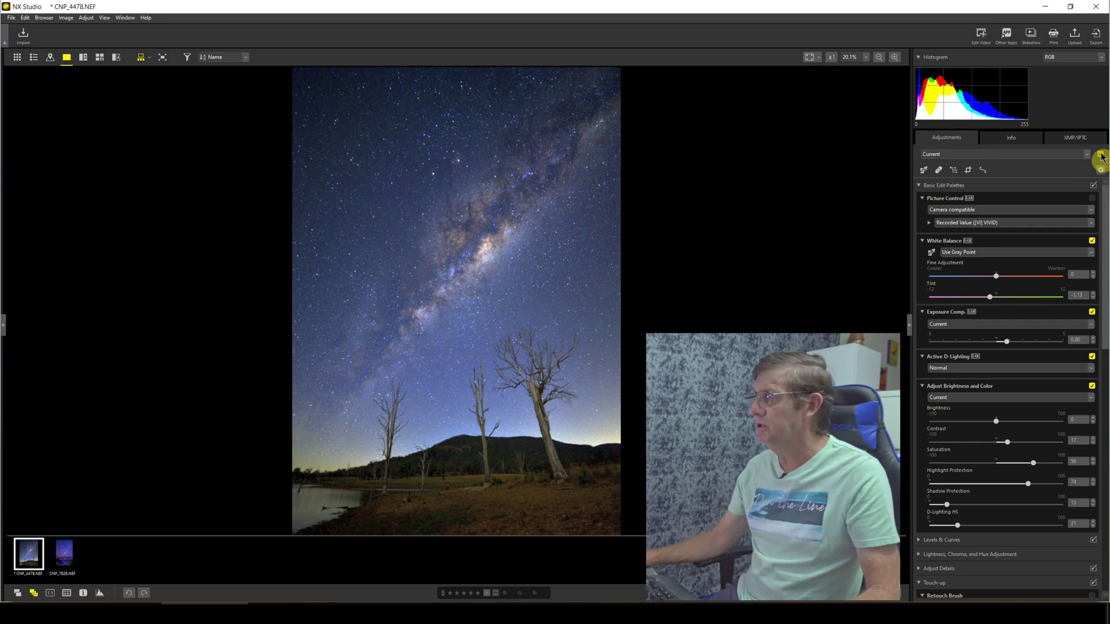
{"action": "left_click", "coordinate": [1101, 155]}
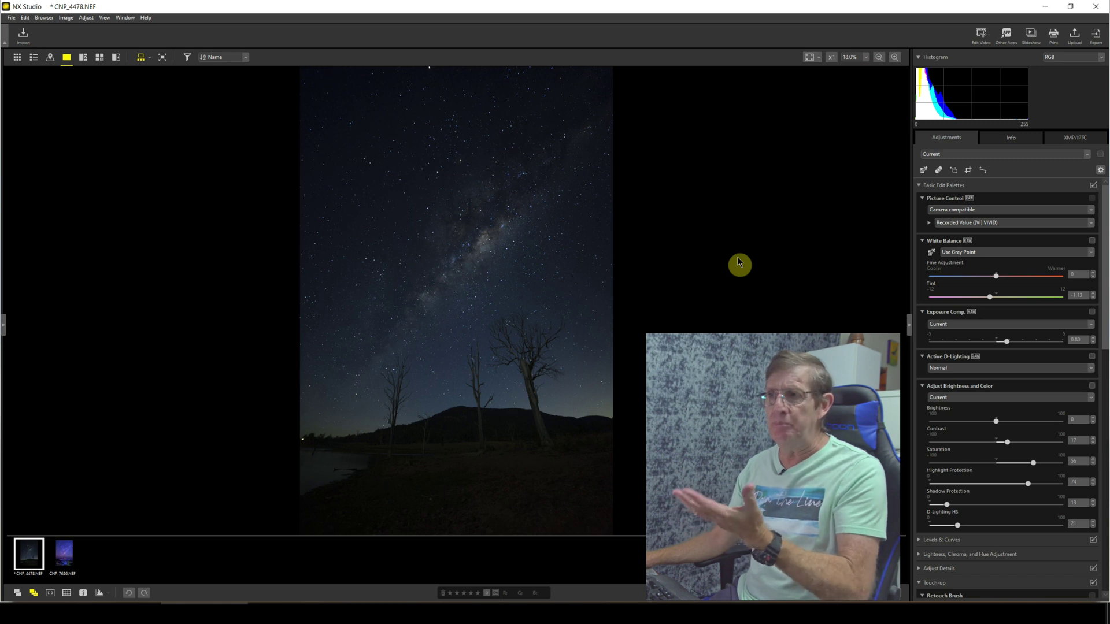
{"action": "left_click", "coordinate": [1099, 154]}
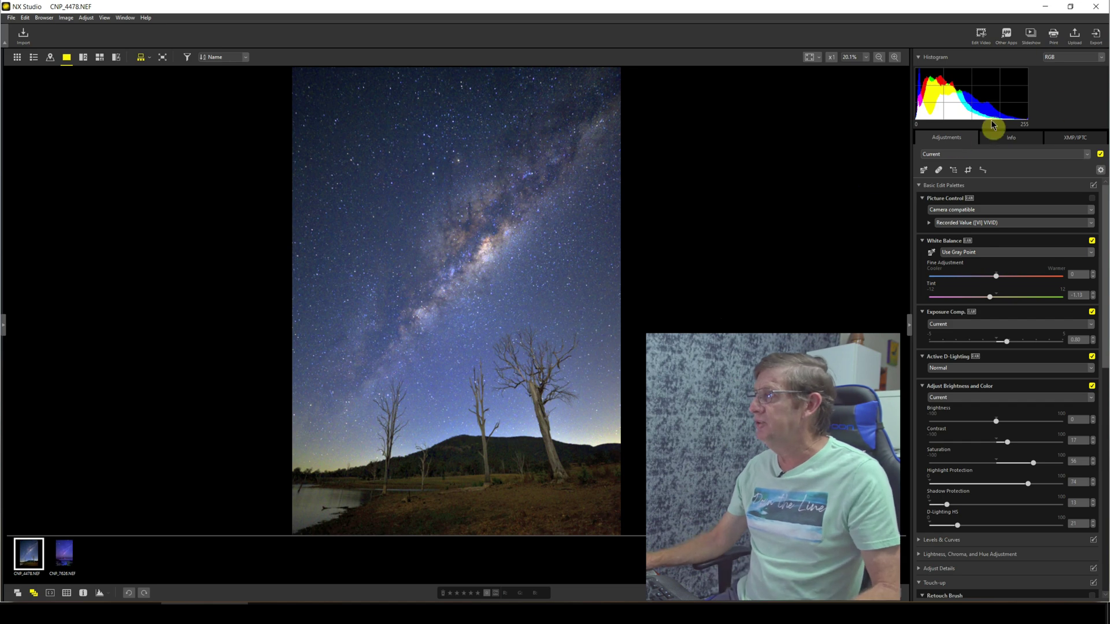
Export as JPEG at quality 100 with image resizing off, keeping 5376 × 3775
{"action": "left_click", "coordinate": [1094, 36]}
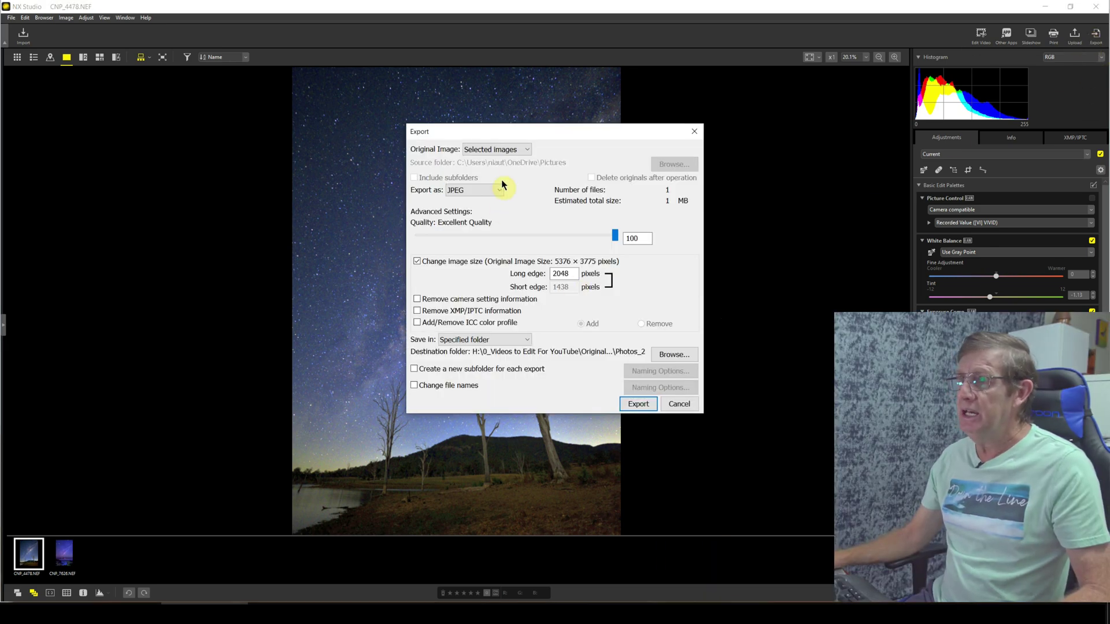
{"action": "left_click", "coordinate": [461, 195]}
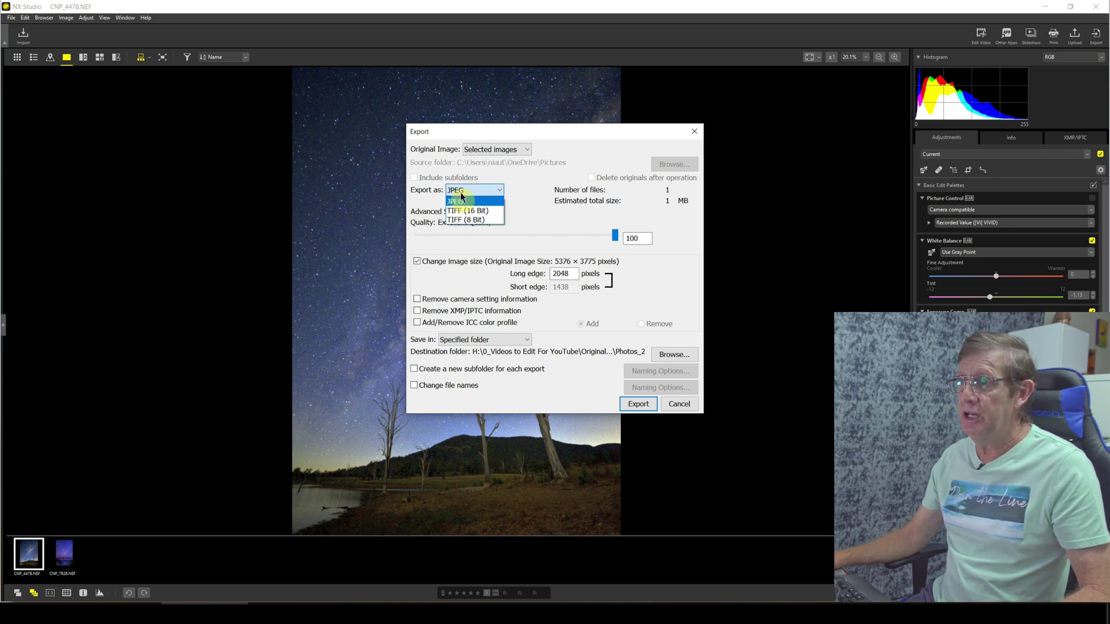
{"action": "left_click", "coordinate": [462, 196]}
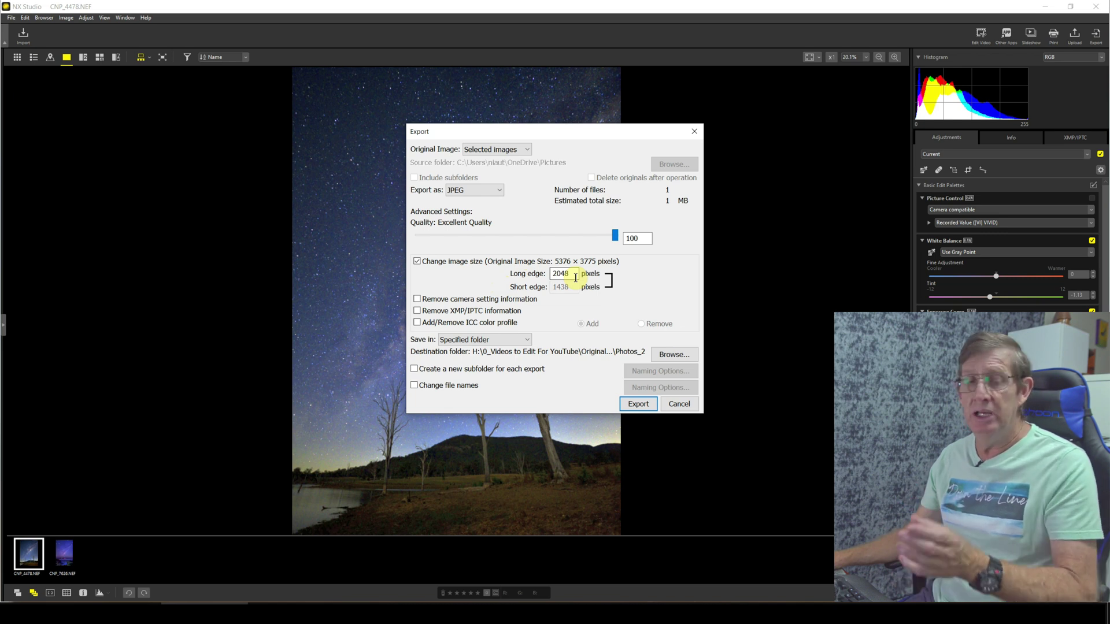
{"action": "left_click", "coordinate": [417, 262]}
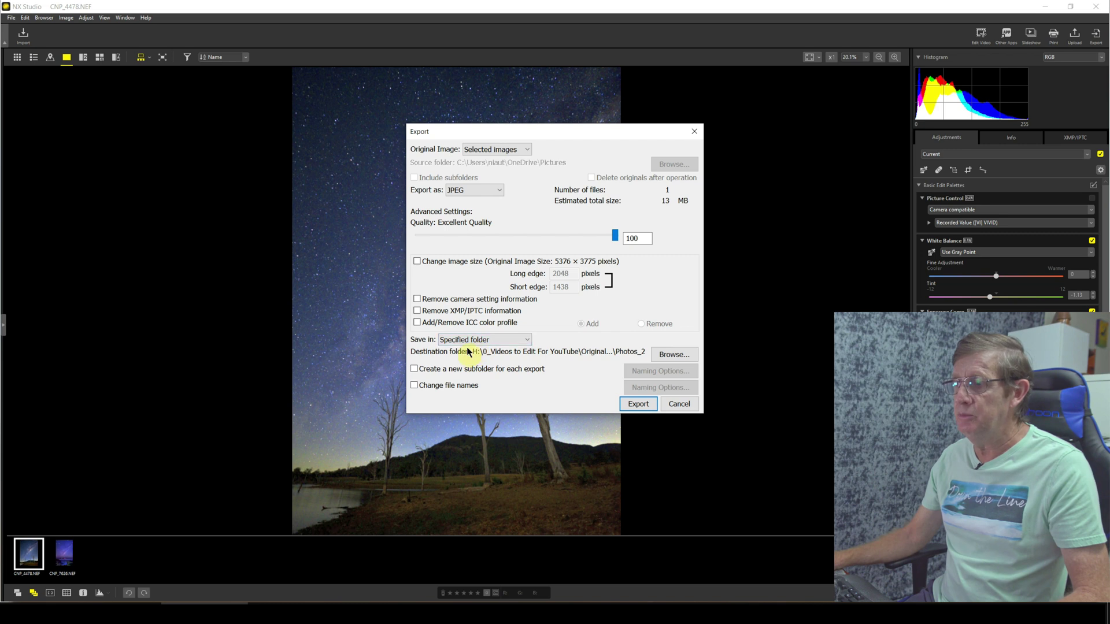
Set the destination to Video (H:) > Original Videos > 2021-04-02_Nikon NX Studio Editing a Milky Way Photo
{"action": "left_click", "coordinate": [667, 355]}
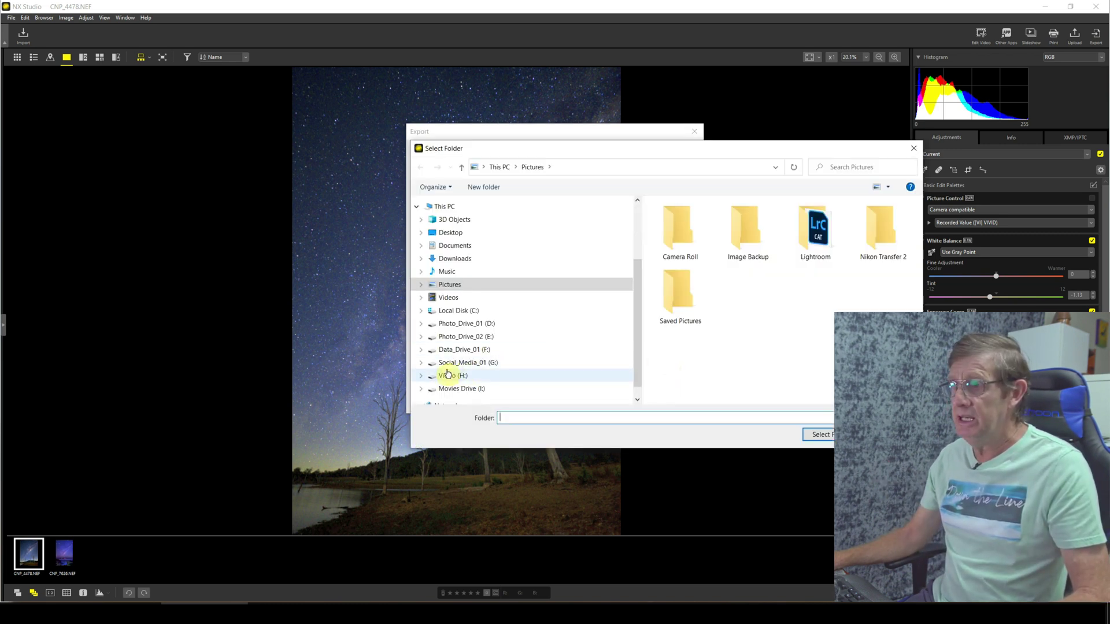
{"action": "left_click", "coordinate": [425, 378]}
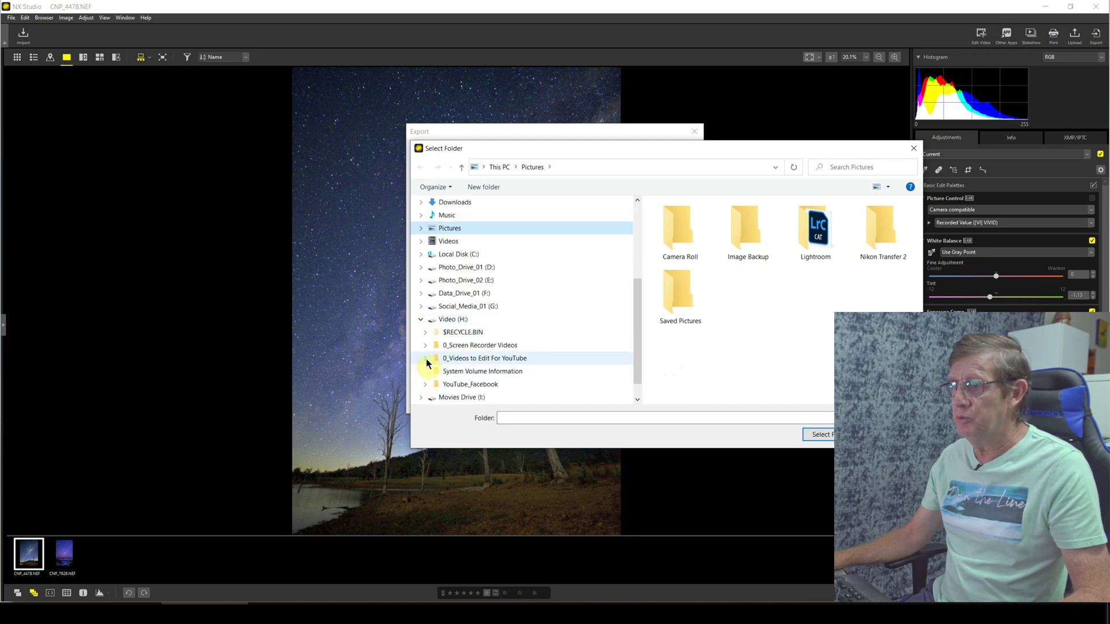
{"action": "left_click", "coordinate": [427, 362]}
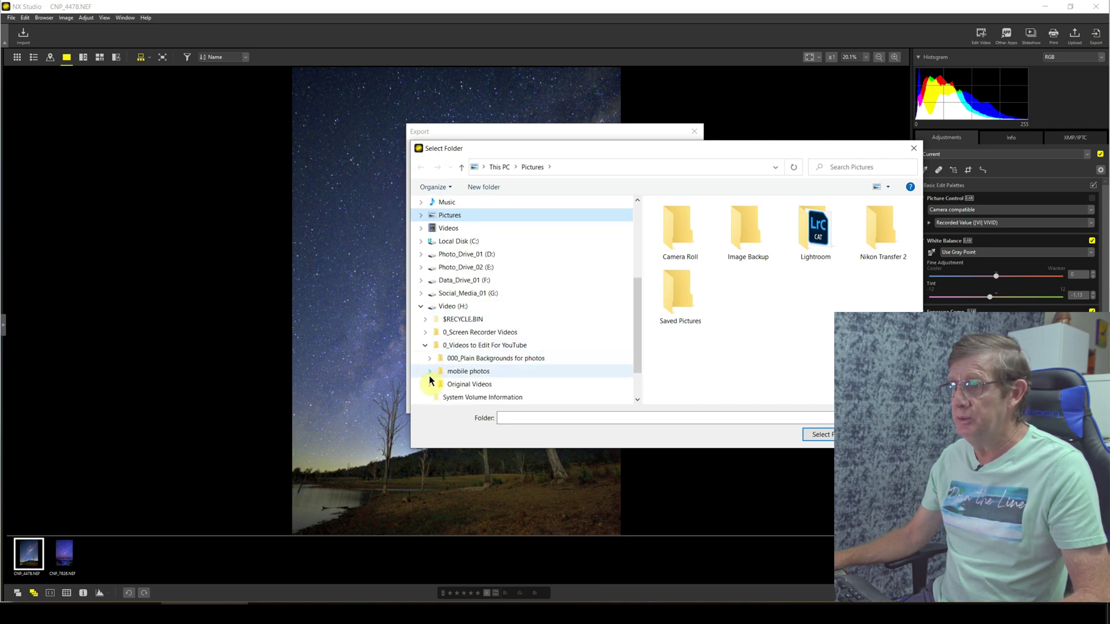
{"action": "left_click", "coordinate": [429, 383]}
{"action": "left_click", "coordinate": [508, 384]}
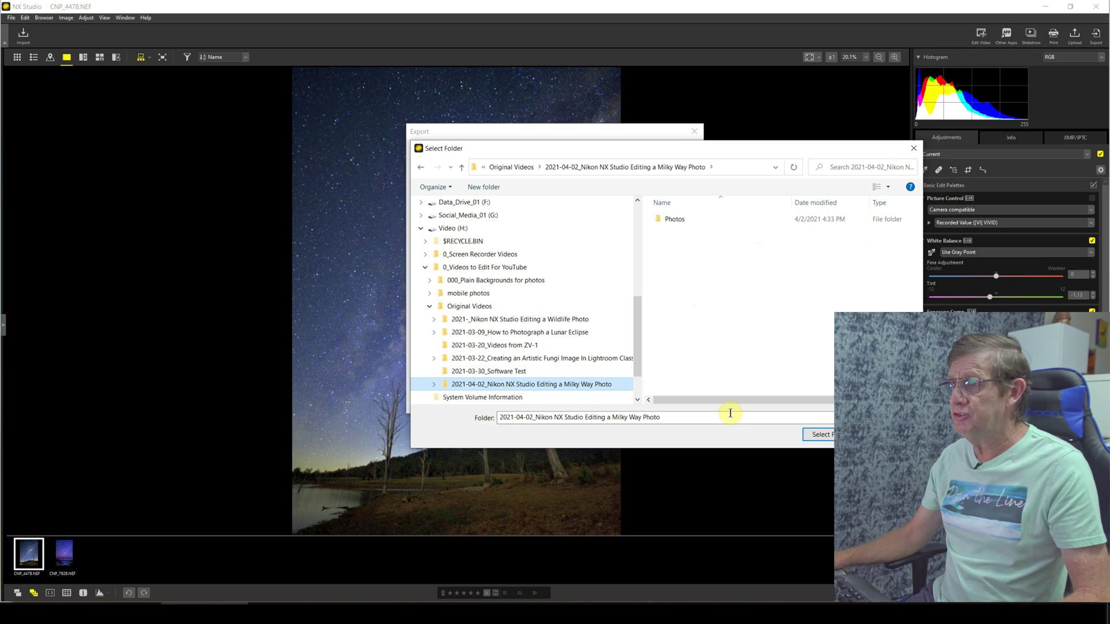
{"action": "left_click", "coordinate": [828, 442]}
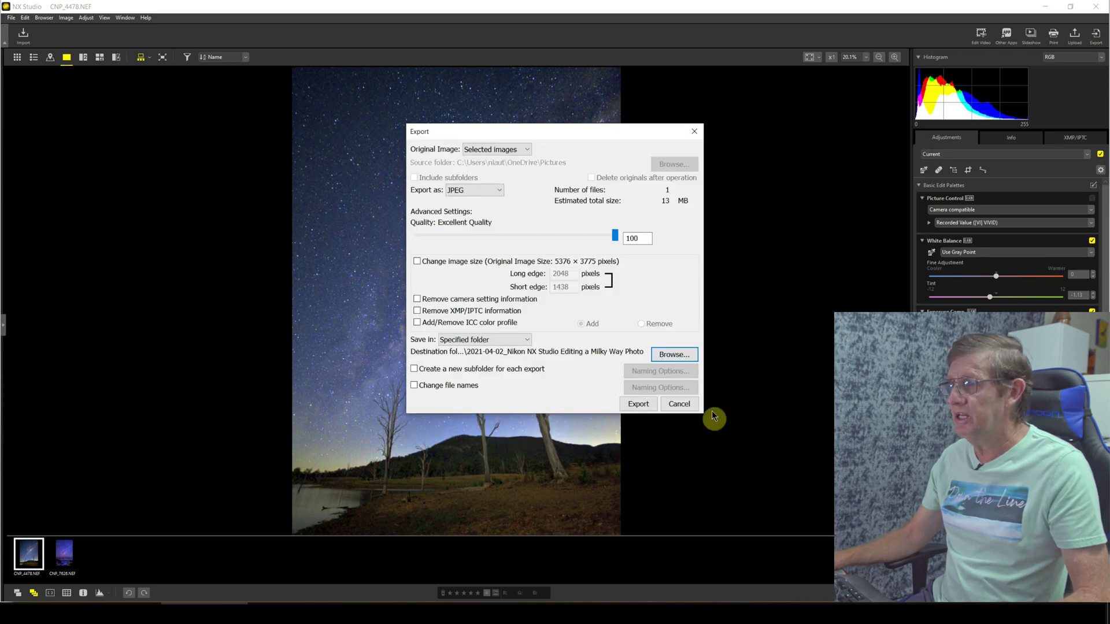
Export the edited Milky Way photo as a full-size JPEG
{"action": "left_click", "coordinate": [636, 403]}
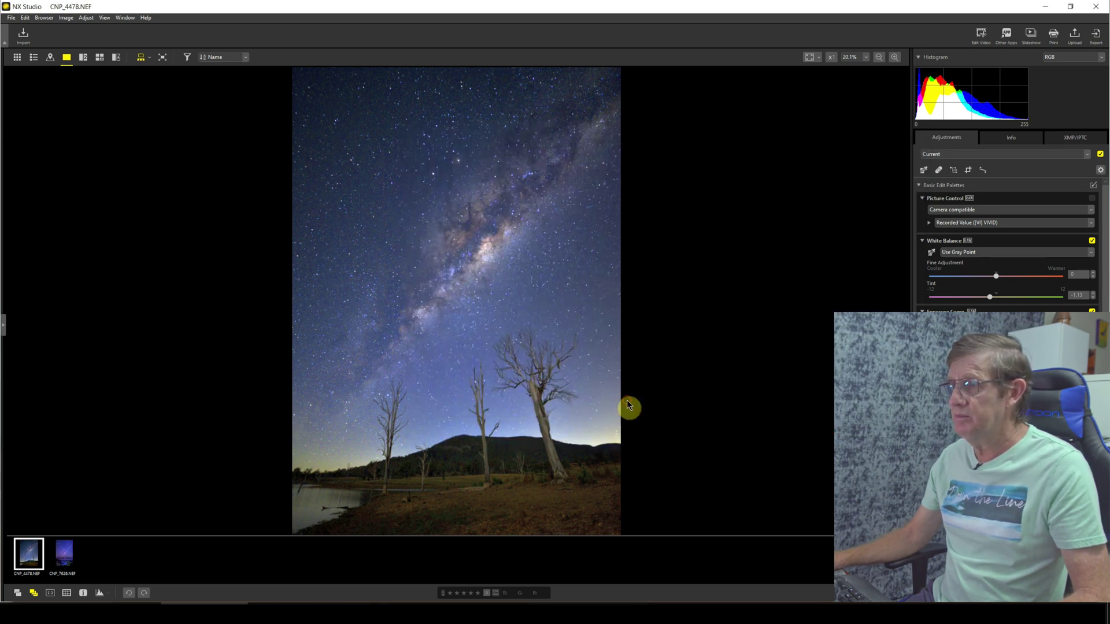